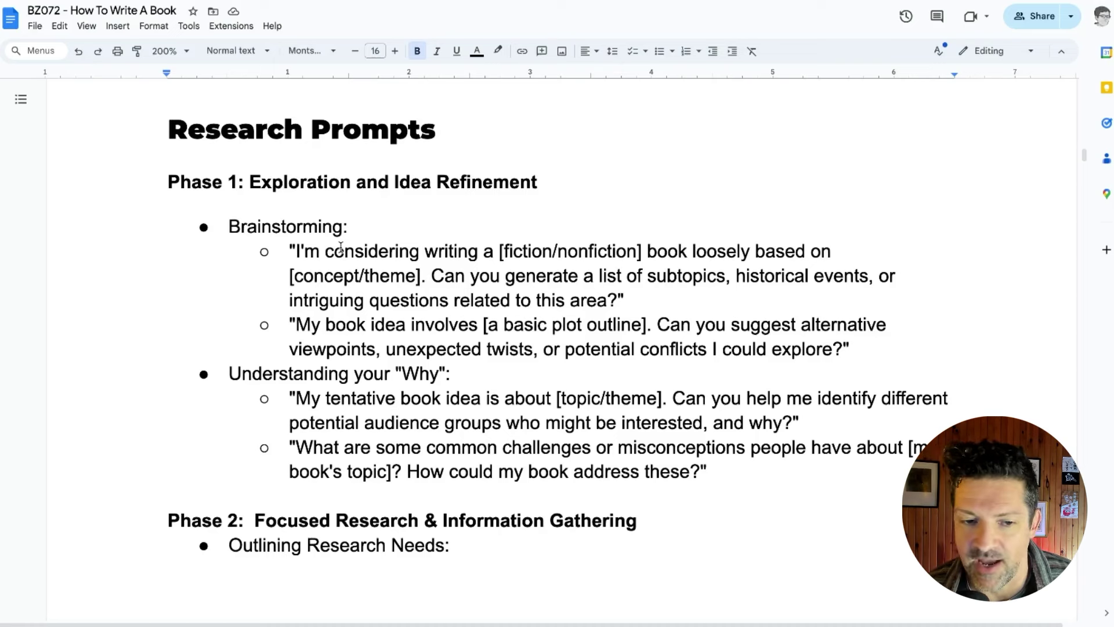
Copy the first Brainstorming prompt from the Research Prompts section into a new Claude chat, setting the book type to nonfiction.
{"action": "scroll", "coordinate": [341, 247], "scroll_direction": "up", "scroll_amount": 20}
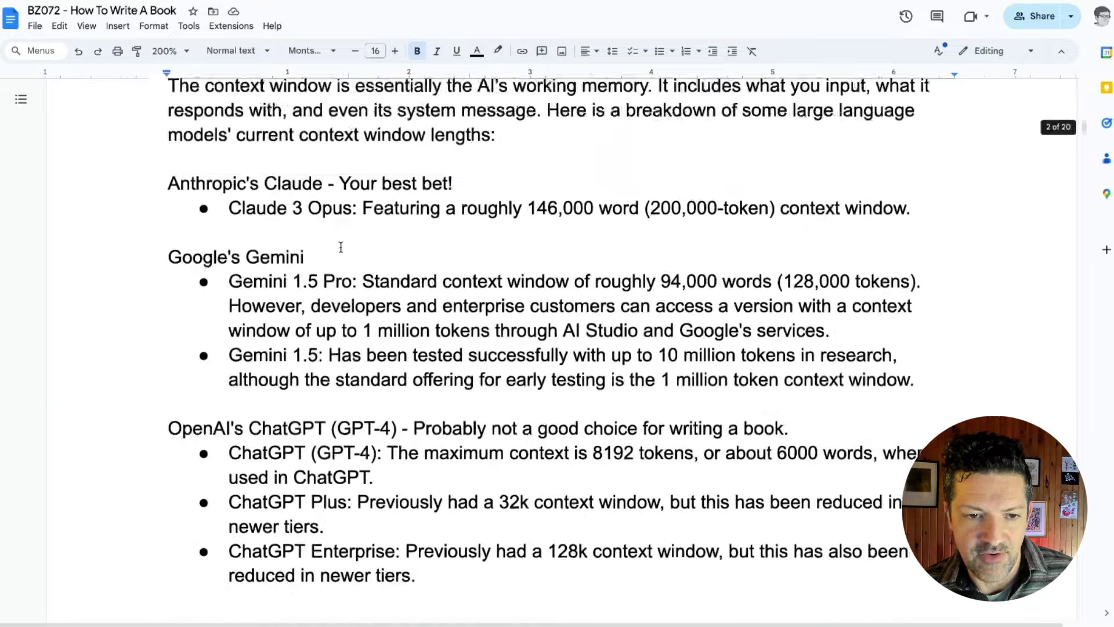
{"action": "scroll", "coordinate": [340, 246], "scroll_direction": "up", "scroll_amount": 4}
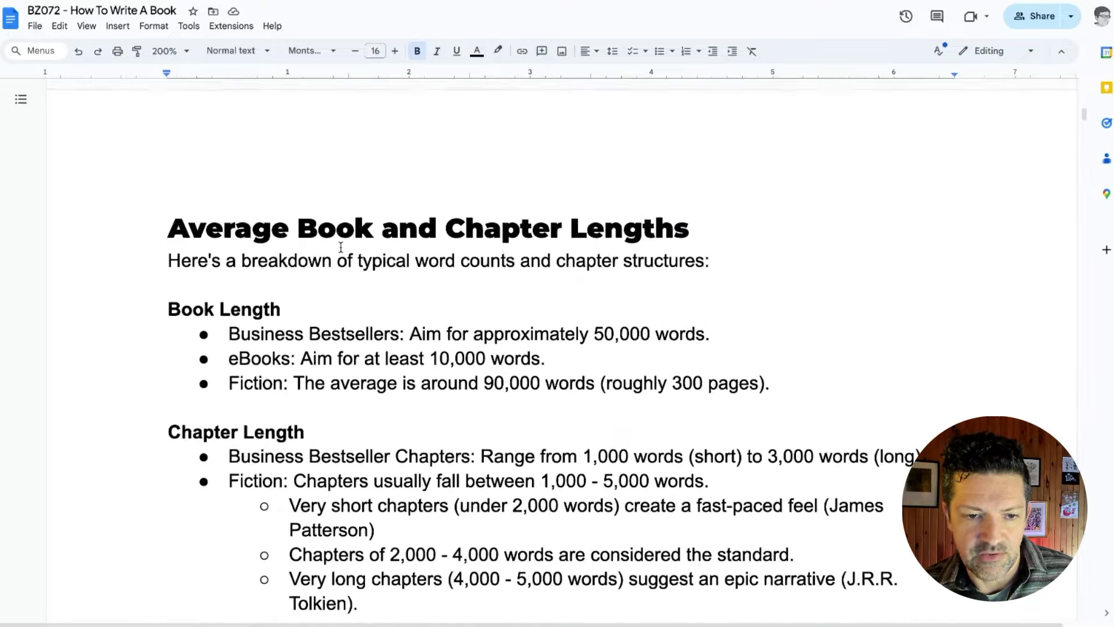
{"action": "scroll", "coordinate": [340, 246], "scroll_direction": "down", "scroll_amount": 14}
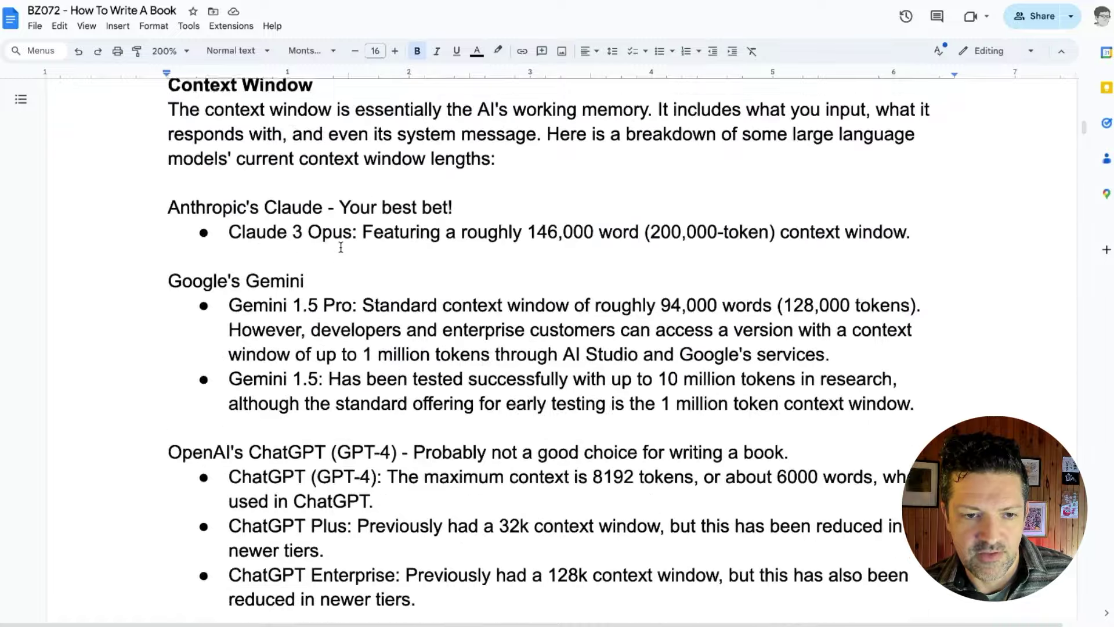
{"action": "scroll", "coordinate": [341, 247], "scroll_direction": "down", "scroll_amount": 10}
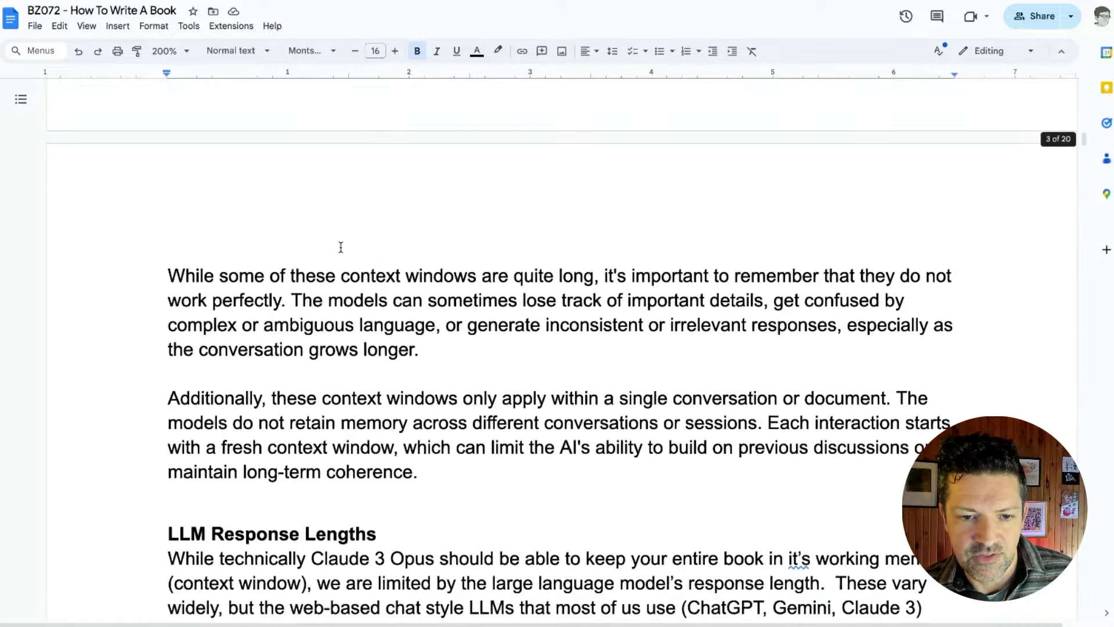
{"action": "scroll", "coordinate": [341, 246], "scroll_direction": "down", "scroll_amount": 5}
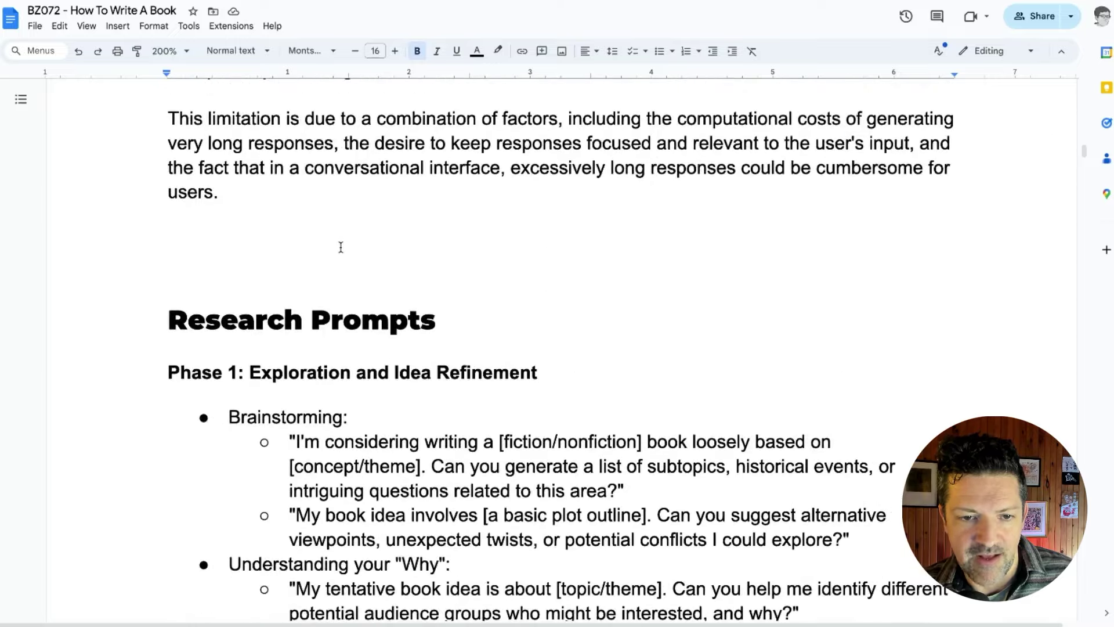
{"action": "scroll", "coordinate": [340, 247], "scroll_direction": "down", "scroll_amount": 4}
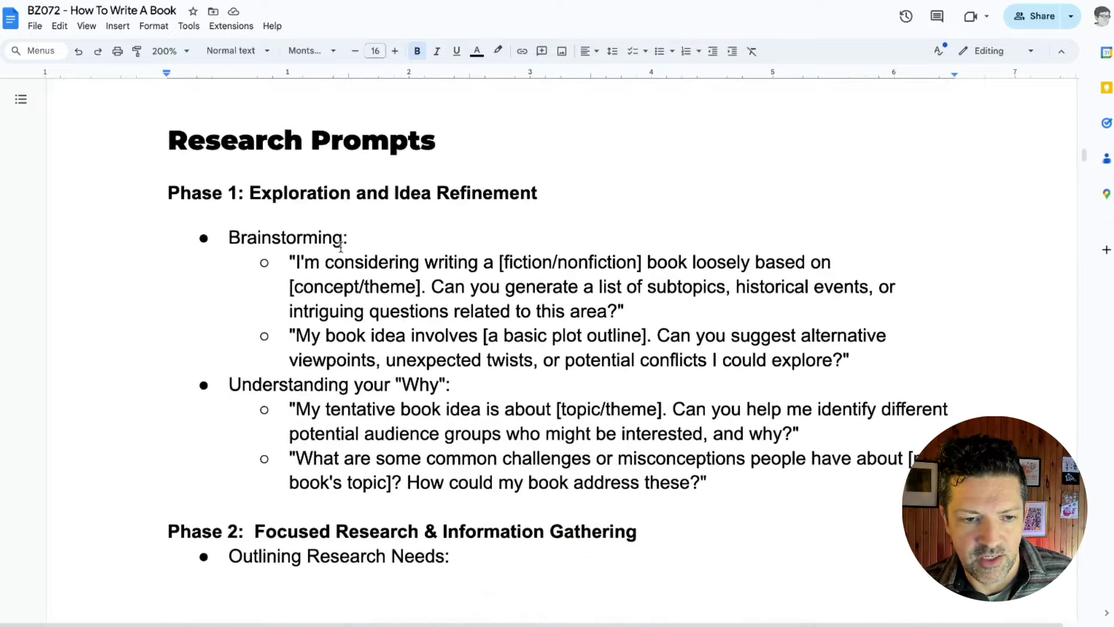
{"action": "triple_click", "coordinate": [453, 249]}
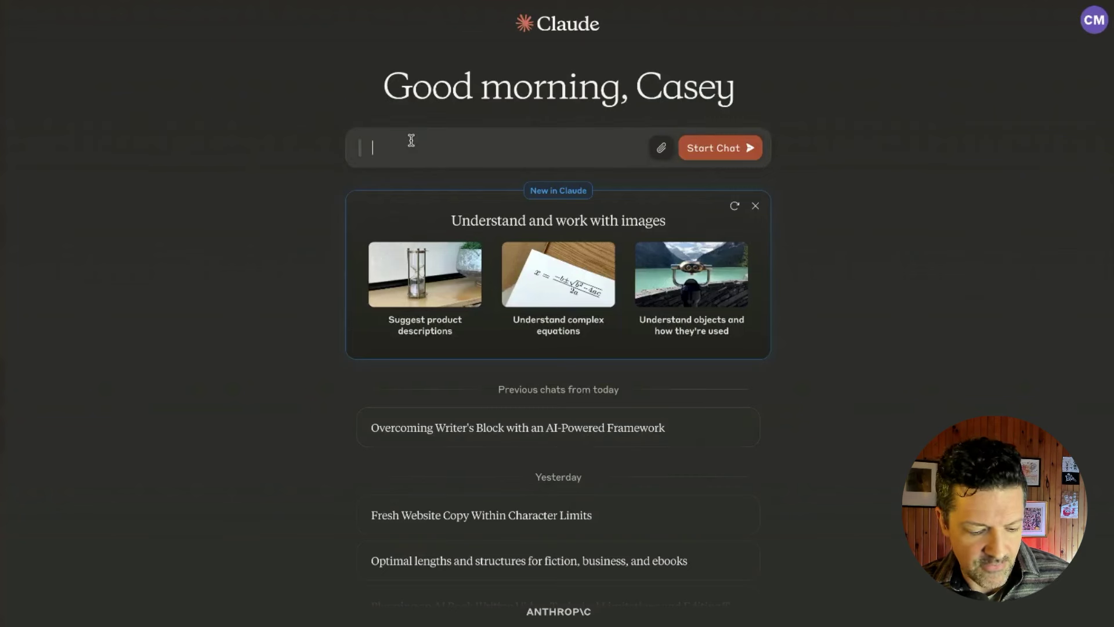
{"action": "type", "text": "\"I'm considering writing a [fiction/nonfiction] book loosely based on [concept/theme]. Can you generate a list of subtopics, historical events, or intriguing questions related to this area?"}
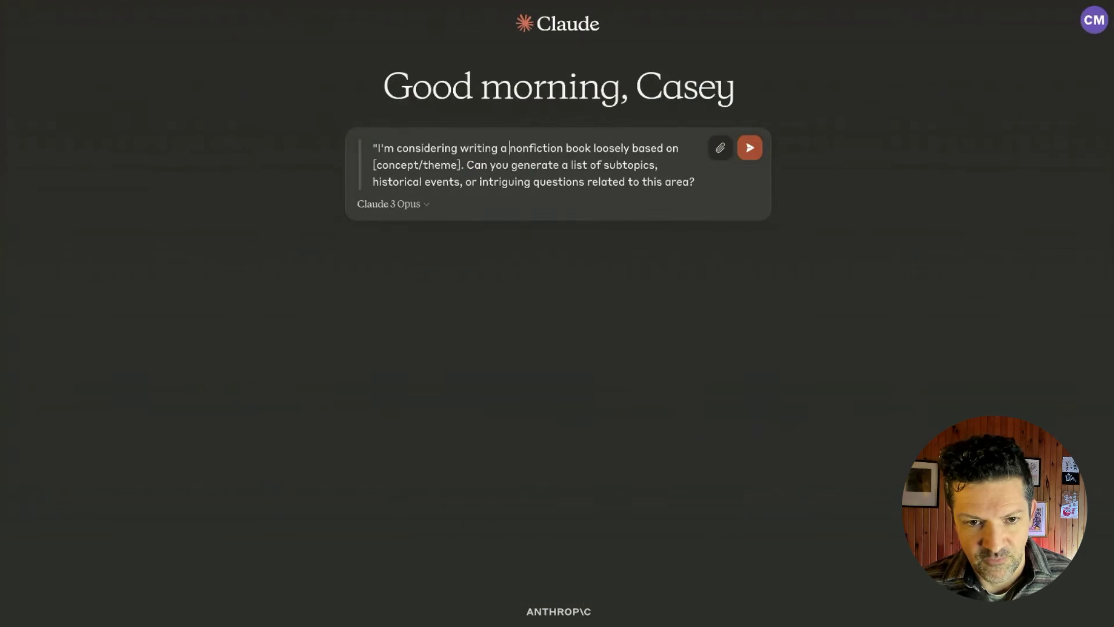
Replace the [concept/theme] placeholder in the prompt with "dogs appearing in literature".
{"action": "left_click", "coordinate": [461, 165]}
{"action": "key", "text": "BackSpace"}
{"action": "key", "text": "BackSpace"}
{"action": "key", "text": "BackSpace"}
{"action": "key", "text": "BackSpace"}
{"action": "key", "text": "BackSpace"}
{"action": "key", "text": "BackSpace"}
{"action": "key", "text": "BackSpace"}
{"action": "key", "text": "BackSpace"}
{"action": "key", "text": "BackSpace"}
{"action": "key", "text": "BackSpace"}
{"action": "key", "text": "BackSpace"}
{"action": "key", "text": "BackSpace"}
{"action": "key", "text": "BackSpace"}
{"action": "key", "text": "BackSpace"}
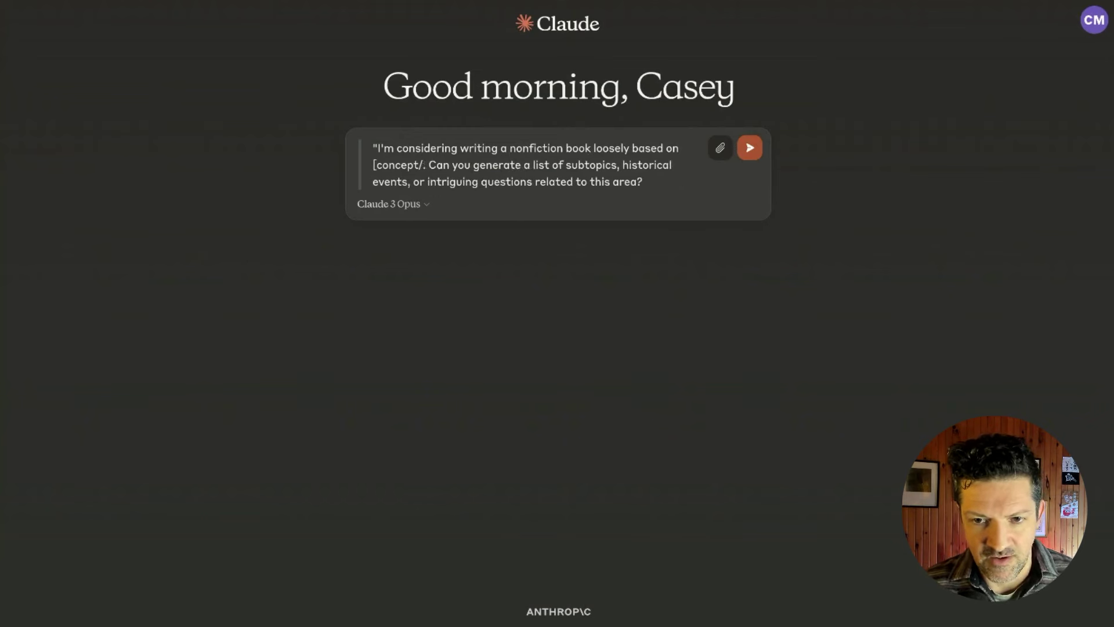
{"action": "key", "text": "Delete"}
{"action": "type", "text": "dogs appearing in literature"}
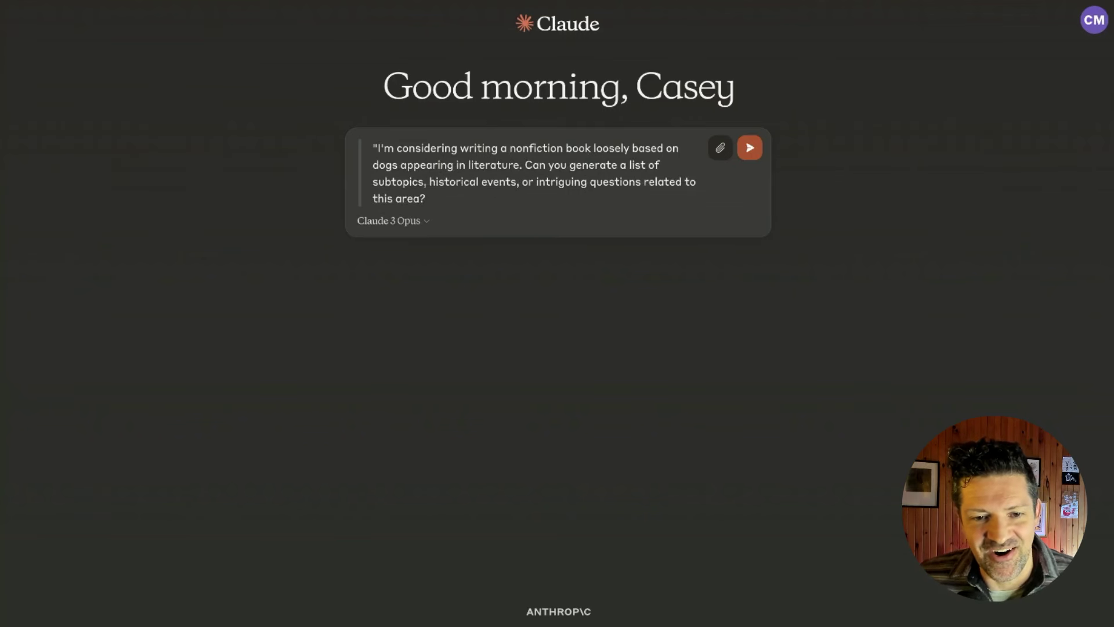
Send the prompt without its opening quotation mark, and ask Claude to hone in on the book's core concept based on numbers 1-9.
{"action": "left_click", "coordinate": [375, 149]}
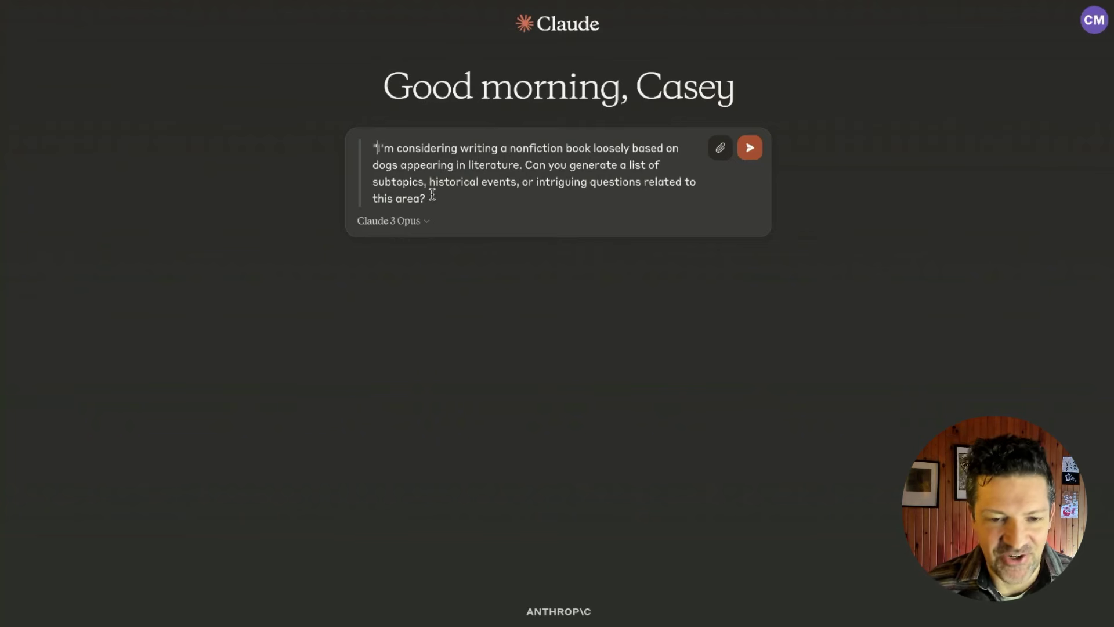
{"action": "key", "text": "BackSpace"}
{"action": "left_click", "coordinate": [517, 199]}
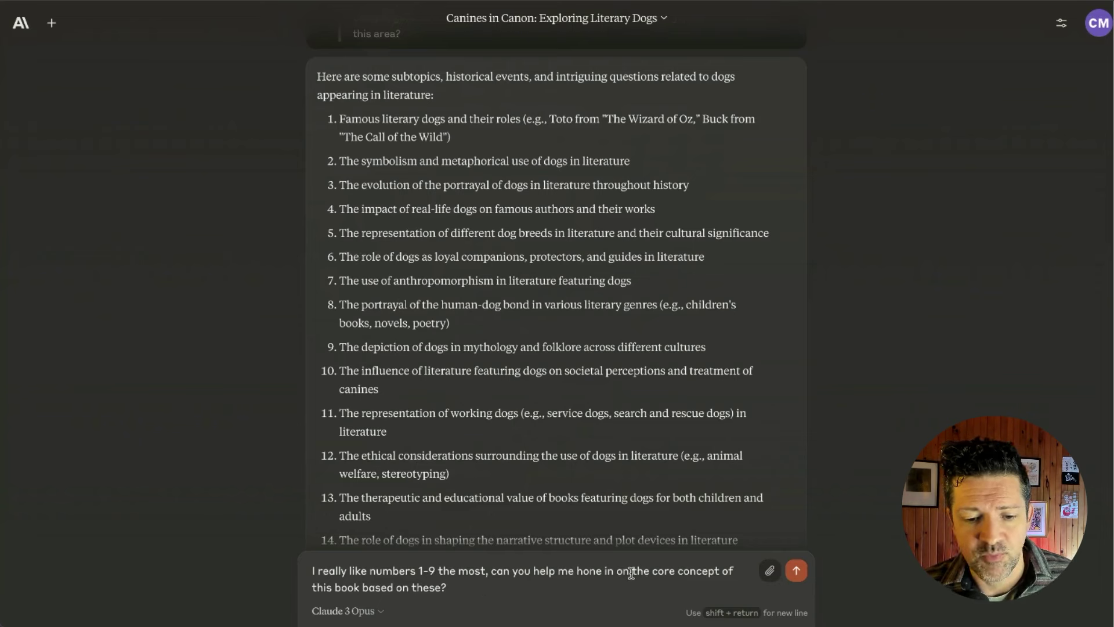
{"action": "left_click", "coordinate": [796, 571]}
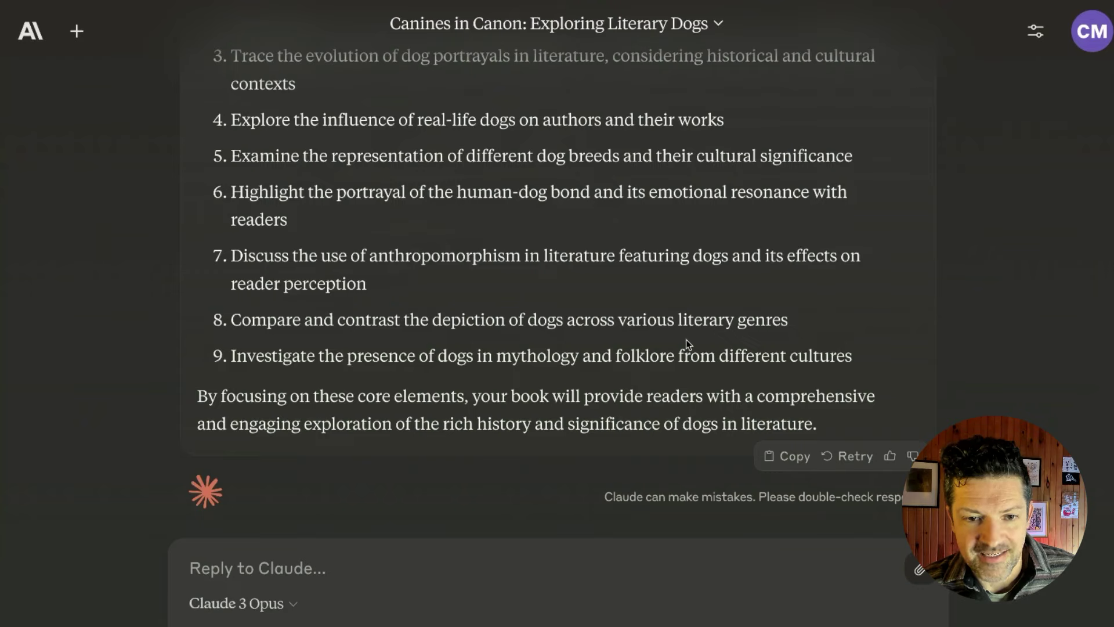
Review Claude's list of subtopics and its proposed core concept with the key aspects for the book.
{"action": "scroll", "coordinate": [655, 354], "scroll_direction": "up", "scroll_amount": 10}
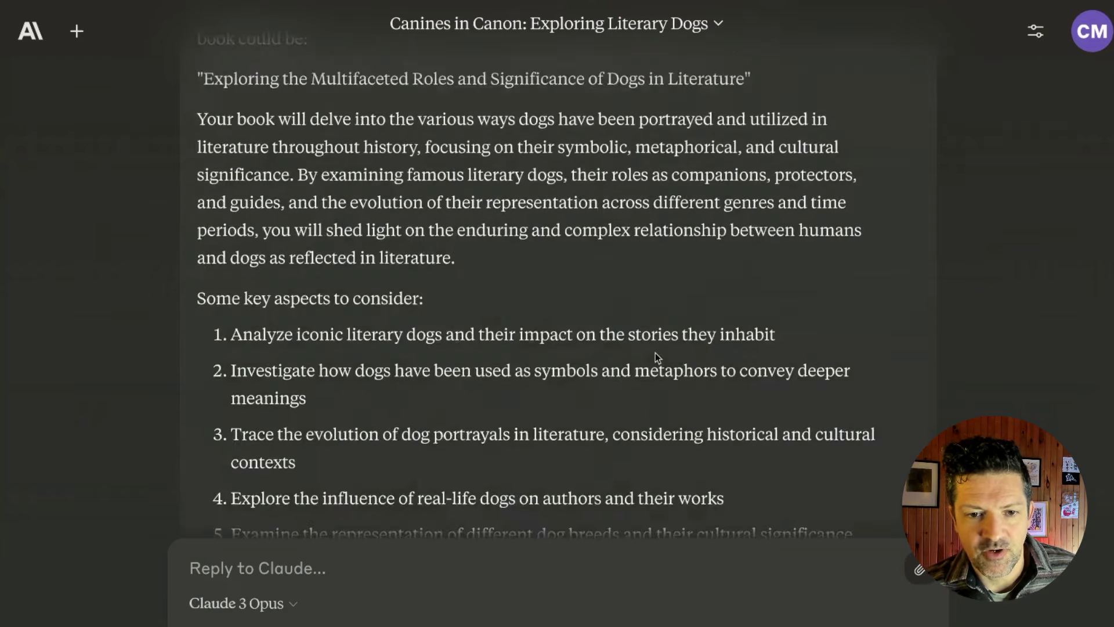
{"action": "scroll", "coordinate": [655, 356], "scroll_direction": "up", "scroll_amount": 10}
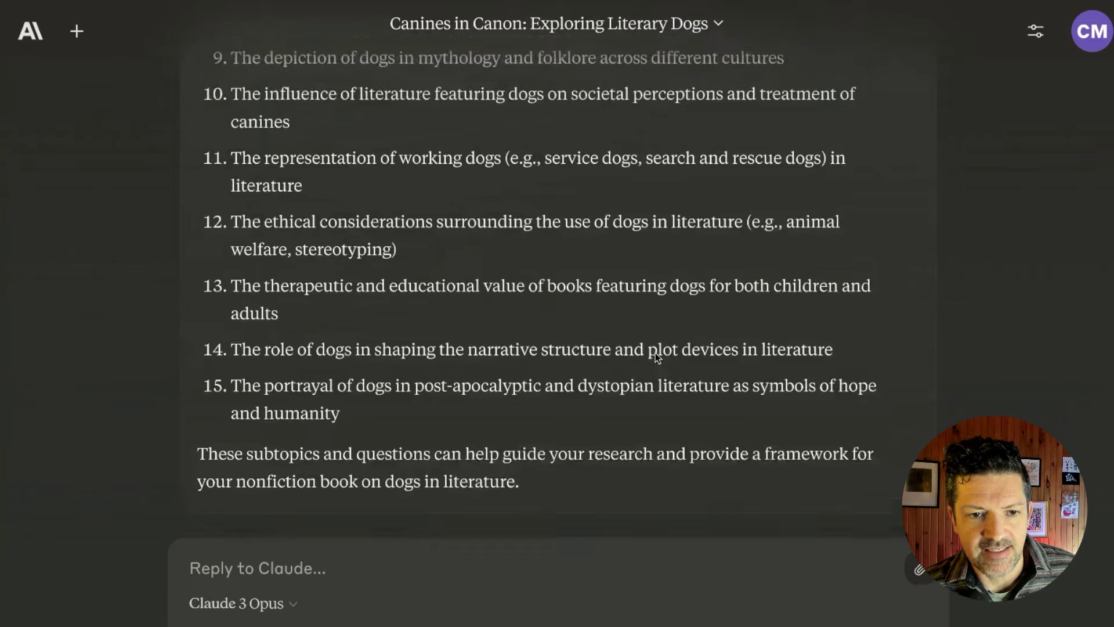
{"action": "scroll", "coordinate": [656, 355], "scroll_direction": "up", "scroll_amount": 5}
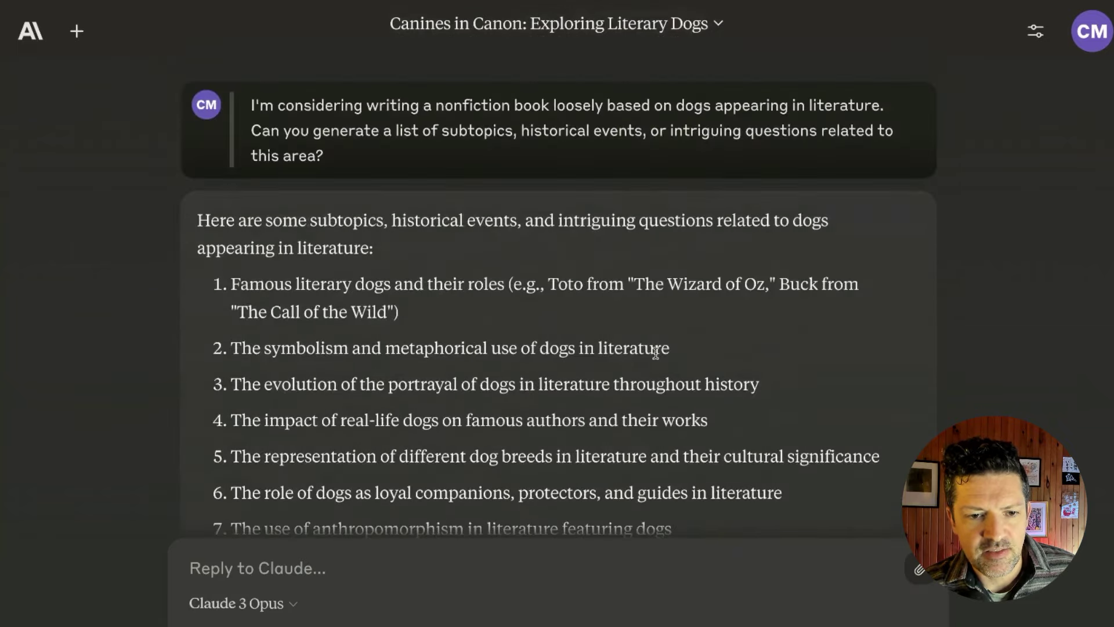
{"action": "scroll", "coordinate": [656, 353], "scroll_direction": "down", "scroll_amount": 2}
{"action": "scroll", "coordinate": [654, 354], "scroll_direction": "down", "scroll_amount": 3}
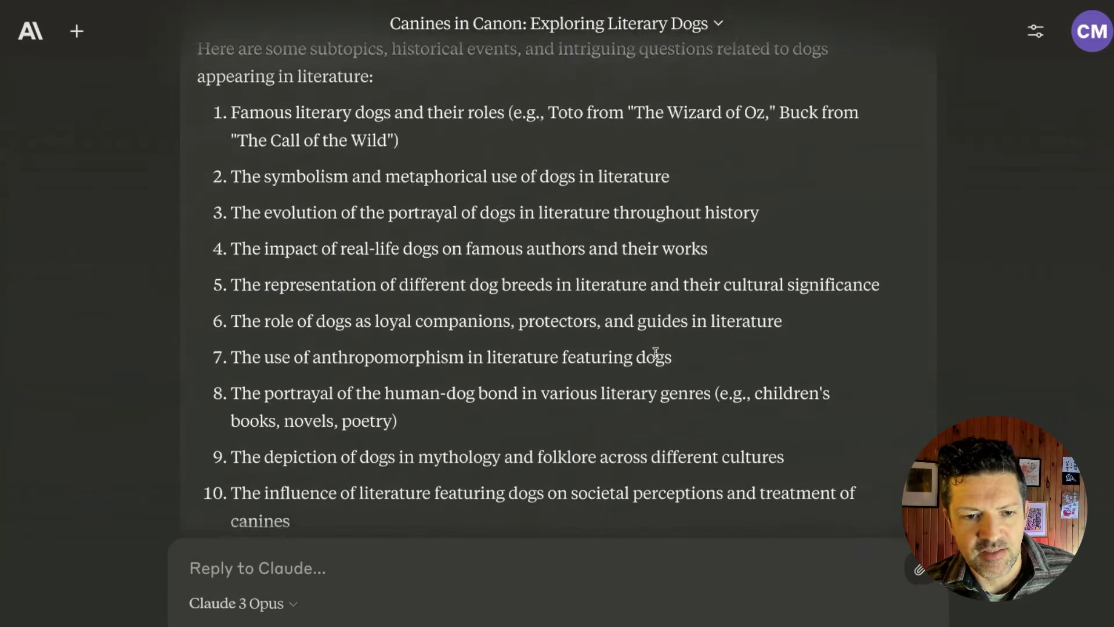
{"action": "scroll", "coordinate": [656, 354], "scroll_direction": "down", "scroll_amount": 11}
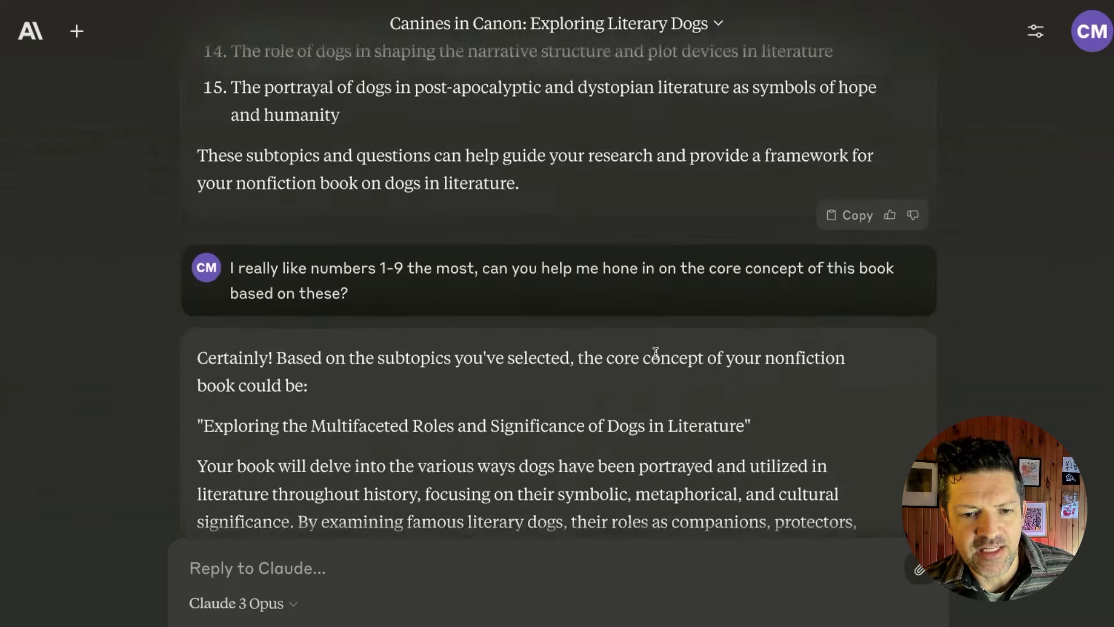
{"action": "scroll", "coordinate": [656, 353], "scroll_direction": "down", "scroll_amount": 5}
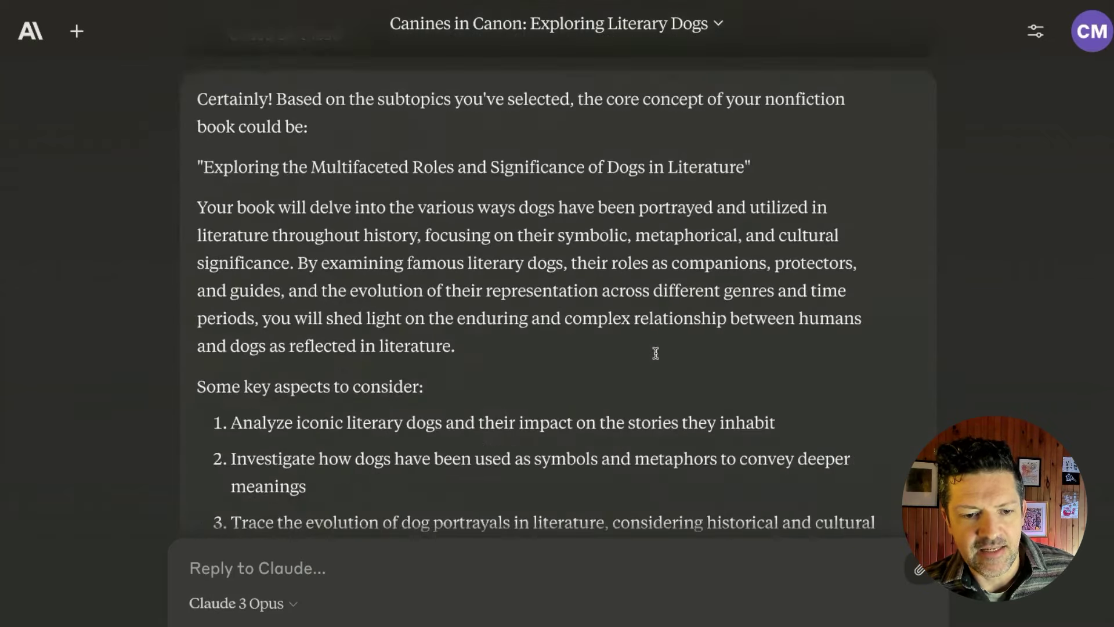
{"action": "scroll", "coordinate": [655, 352], "scroll_direction": "down", "scroll_amount": 4}
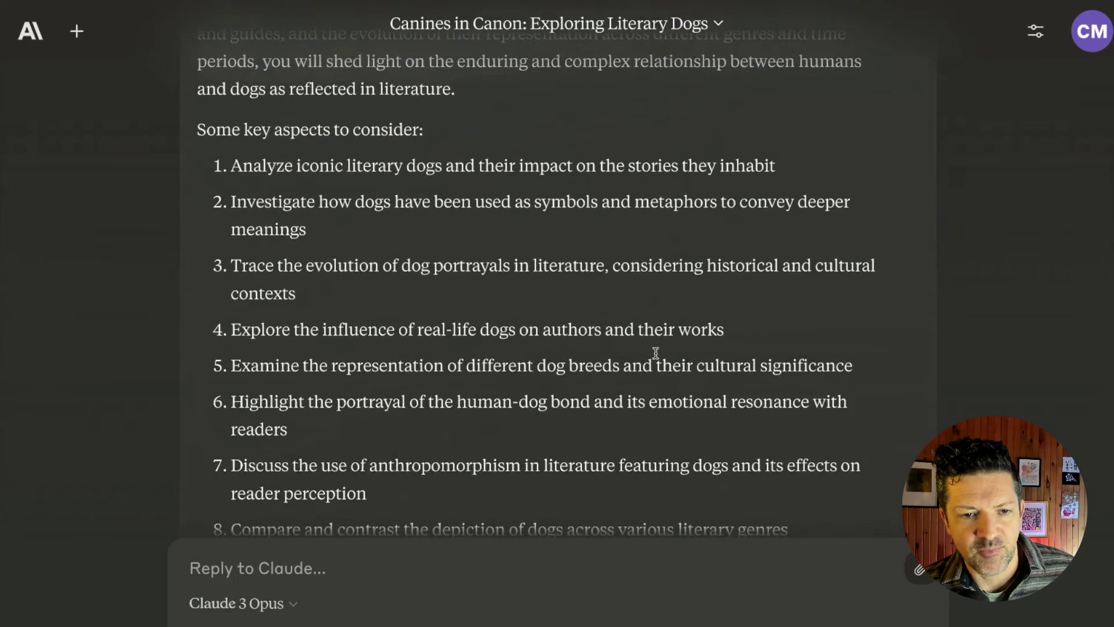
{"action": "scroll", "coordinate": [656, 353], "scroll_direction": "down", "scroll_amount": 1}
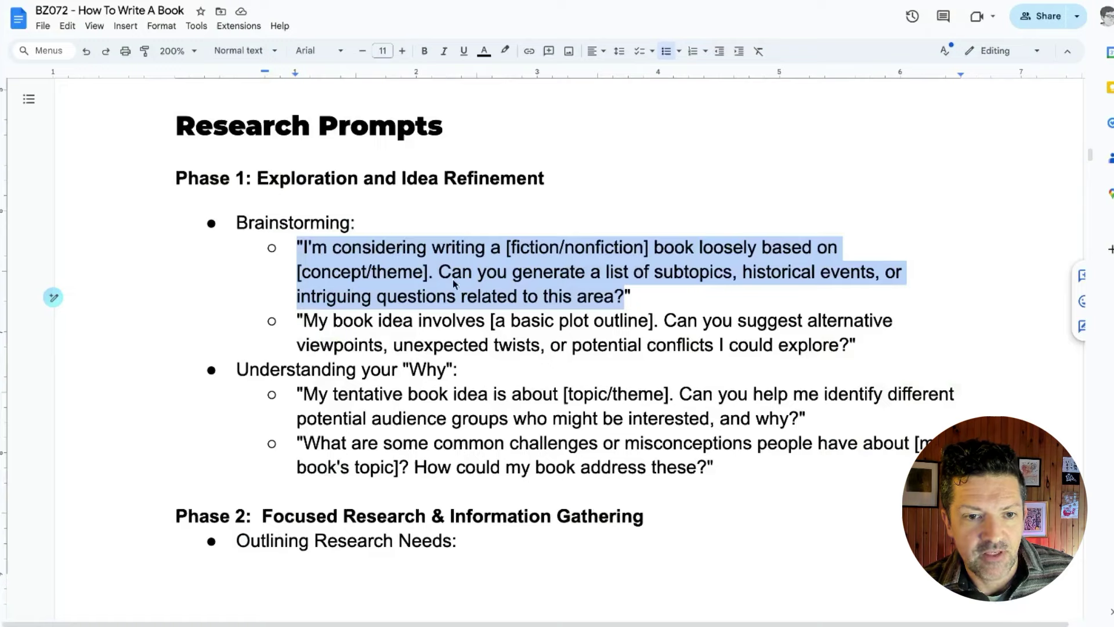
Return to the Google Docs guide and read the "Understanding your 'Why'" and "Outlining Research Needs" prompts.
{"action": "left_click", "coordinate": [505, 380]}
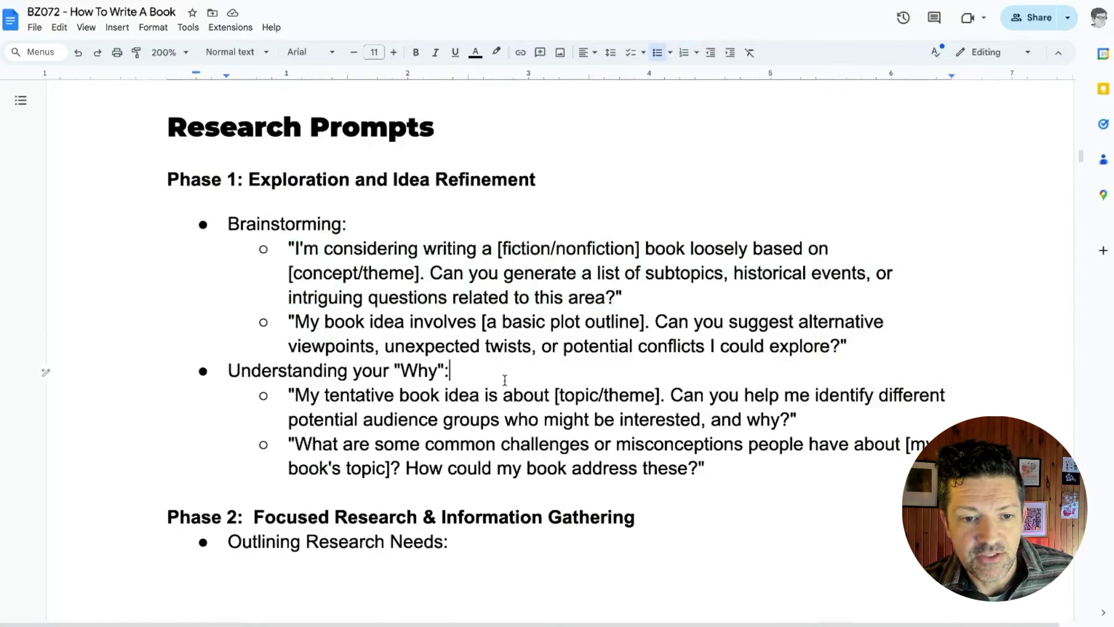
{"action": "scroll", "coordinate": [505, 379], "scroll_direction": "down", "scroll_amount": 1}
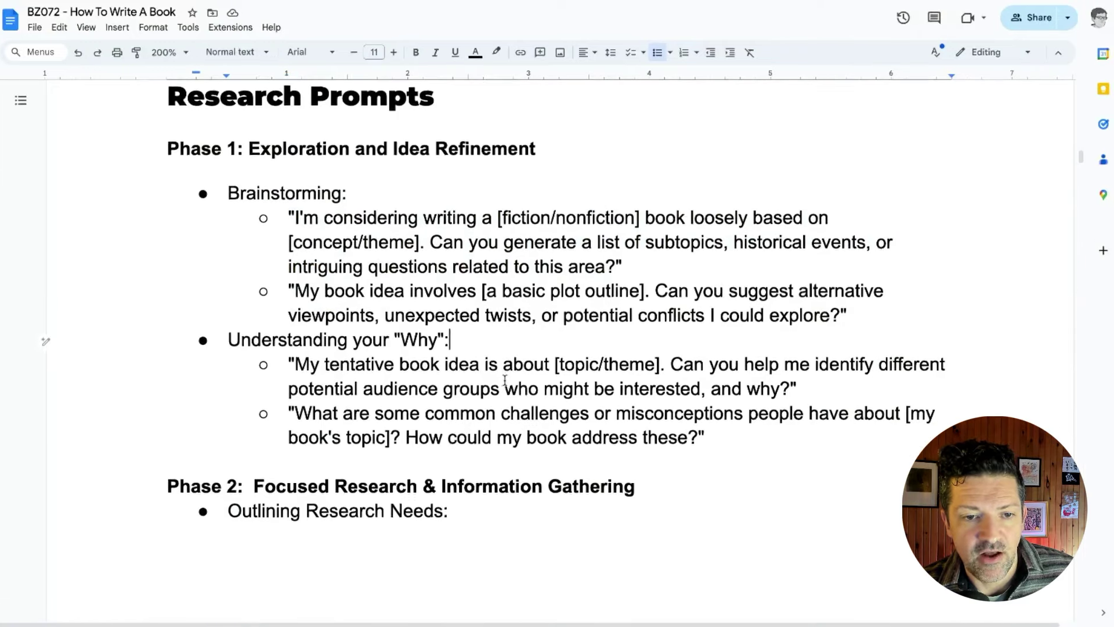
{"action": "scroll", "coordinate": [505, 380], "scroll_direction": "down", "scroll_amount": 2}
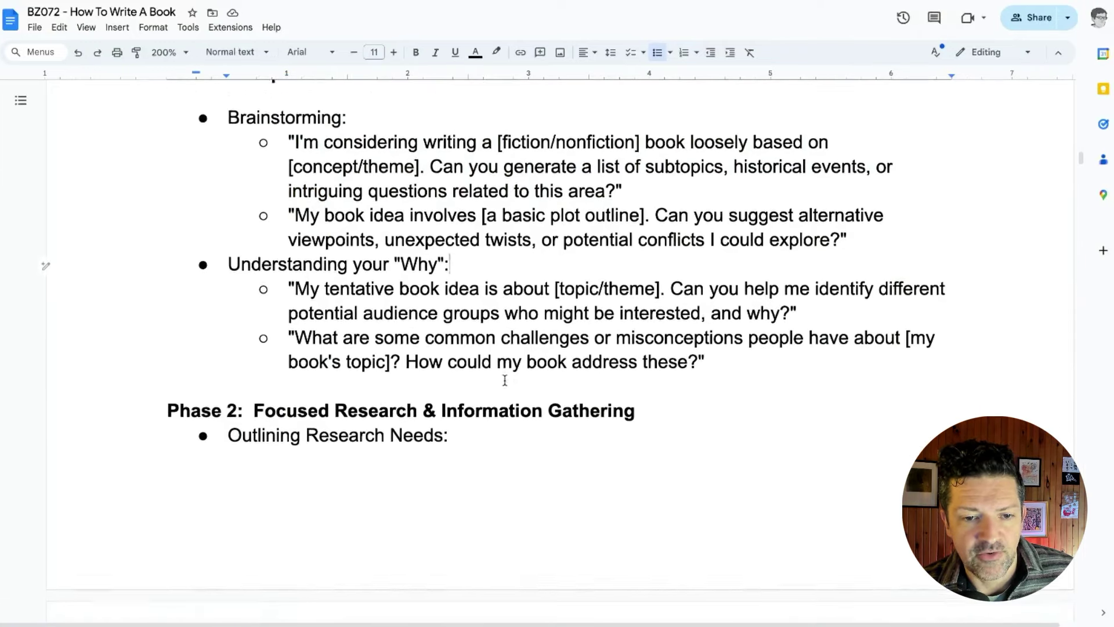
{"action": "scroll", "coordinate": [504, 380], "scroll_direction": "down", "scroll_amount": 1}
{"action": "scroll", "coordinate": [504, 380], "scroll_direction": "down", "scroll_amount": 1}
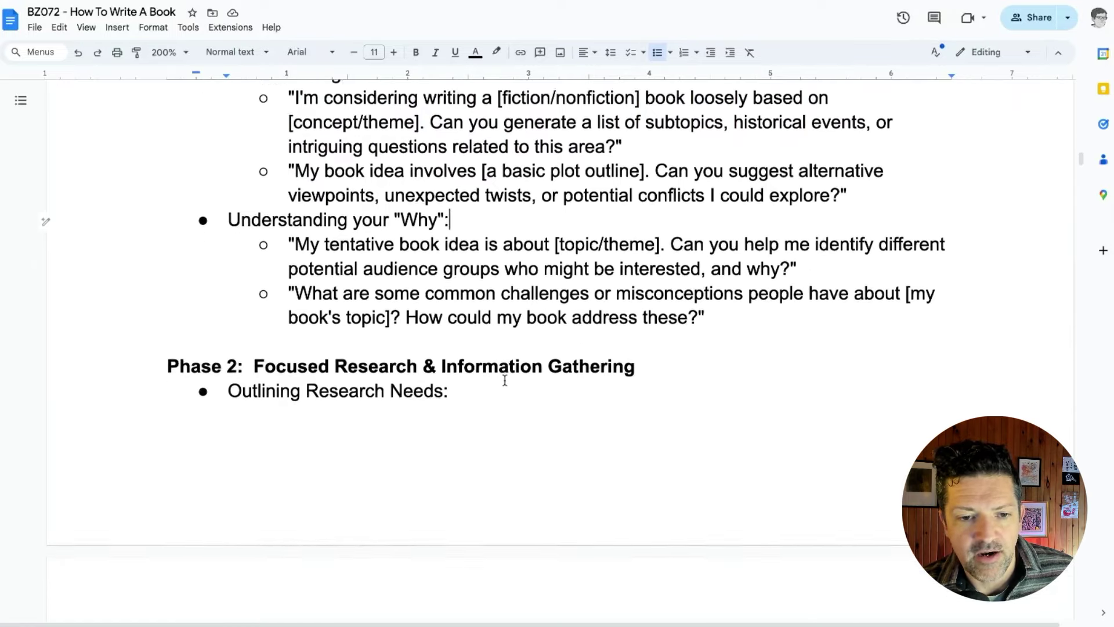
{"action": "scroll", "coordinate": [505, 380], "scroll_direction": "down", "scroll_amount": 1}
{"action": "scroll", "coordinate": [505, 380], "scroll_direction": "down", "scroll_amount": 1}
{"action": "scroll", "coordinate": [505, 380], "scroll_direction": "down", "scroll_amount": 1}
{"action": "scroll", "coordinate": [504, 379], "scroll_direction": "down", "scroll_amount": 1}
{"action": "scroll", "coordinate": [505, 380], "scroll_direction": "down", "scroll_amount": 3}
{"action": "scroll", "coordinate": [504, 380], "scroll_direction": "down", "scroll_amount": 1}
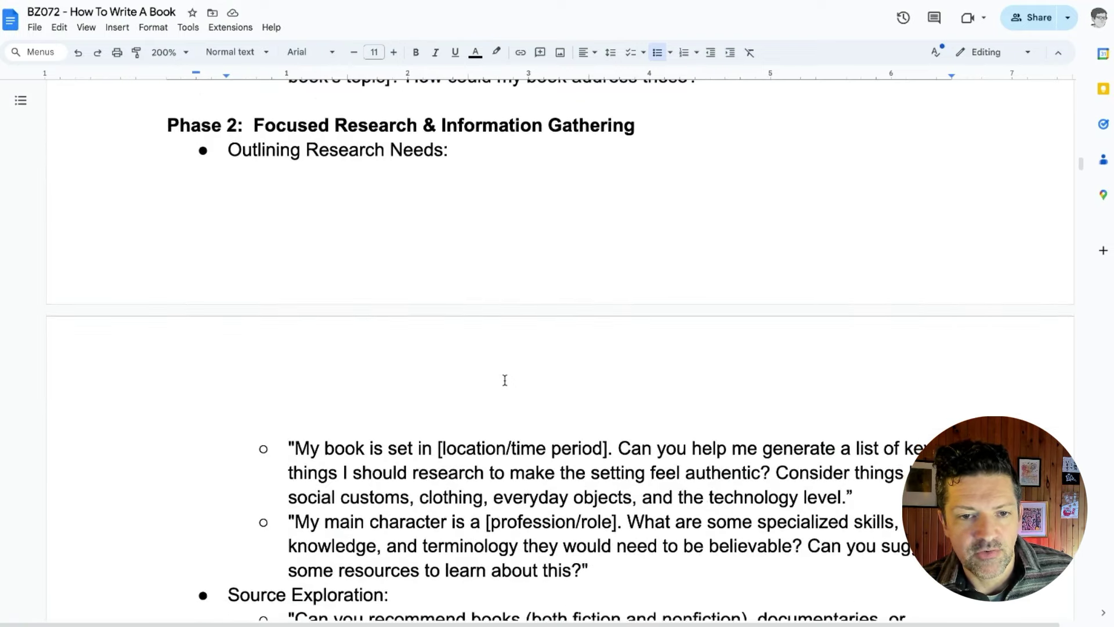
{"action": "scroll", "coordinate": [504, 380], "scroll_direction": "down", "scroll_amount": 1}
{"action": "scroll", "coordinate": [504, 380], "scroll_direction": "down", "scroll_amount": 1}
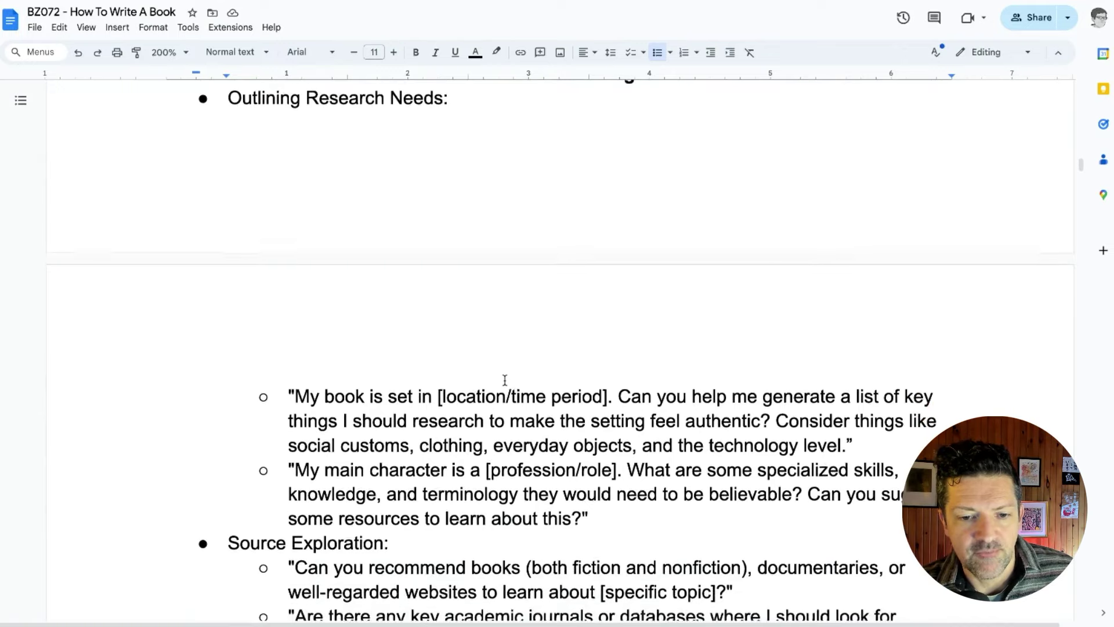
Read the Source Exploration and Phase 3 prompts and the General Tips, up to the Plotting and Outlining Prompts heading.
{"action": "scroll", "coordinate": [505, 380], "scroll_direction": "down", "scroll_amount": 3}
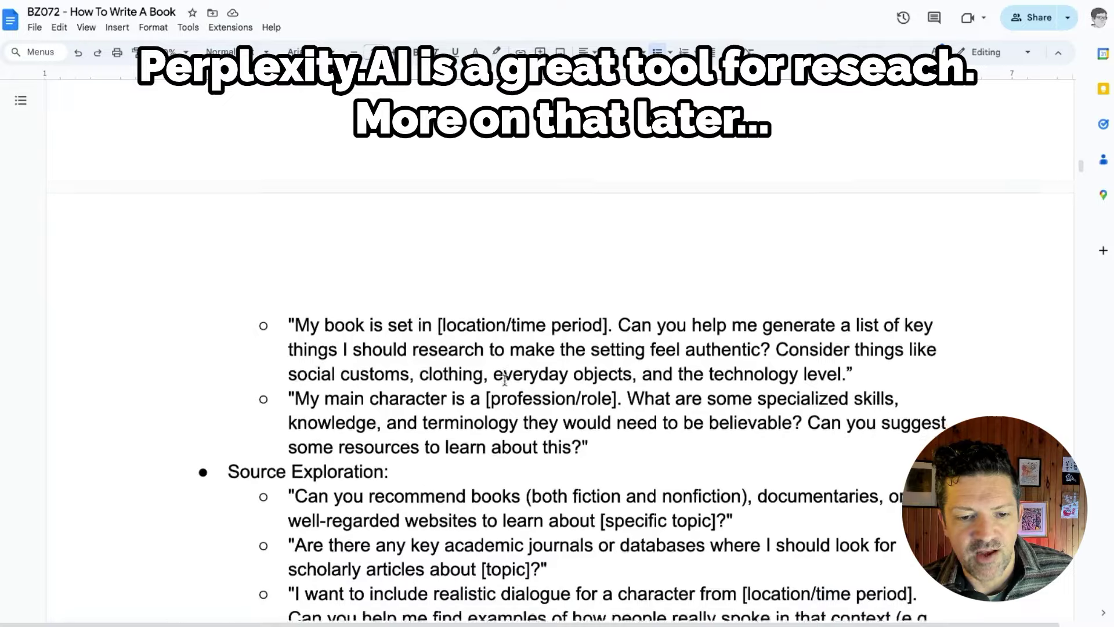
{"action": "scroll", "coordinate": [505, 380], "scroll_direction": "down", "scroll_amount": 3}
{"action": "scroll", "coordinate": [505, 380], "scroll_direction": "down", "scroll_amount": 5}
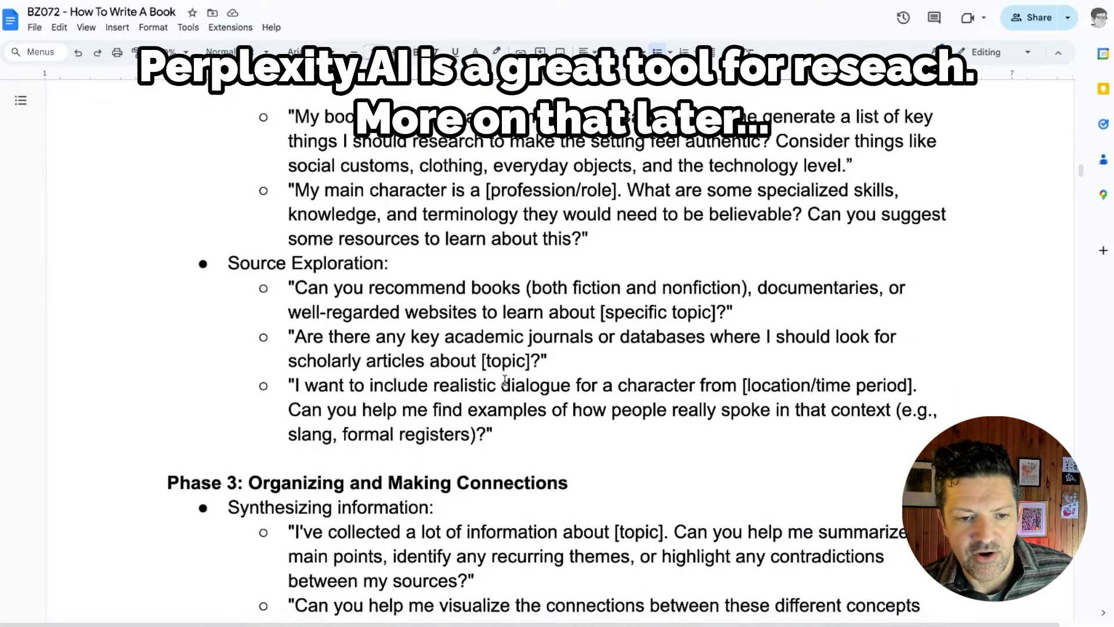
{"action": "scroll", "coordinate": [505, 380], "scroll_direction": "down", "scroll_amount": 2}
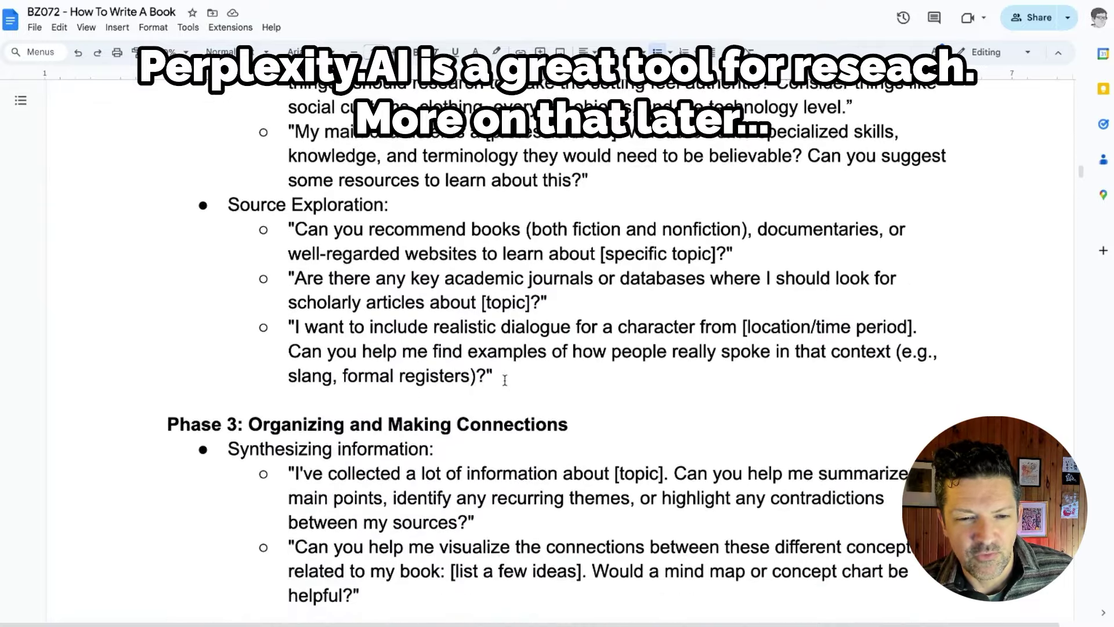
{"action": "scroll", "coordinate": [505, 380], "scroll_direction": "down", "scroll_amount": 6}
{"action": "scroll", "coordinate": [505, 380], "scroll_direction": "down", "scroll_amount": 3}
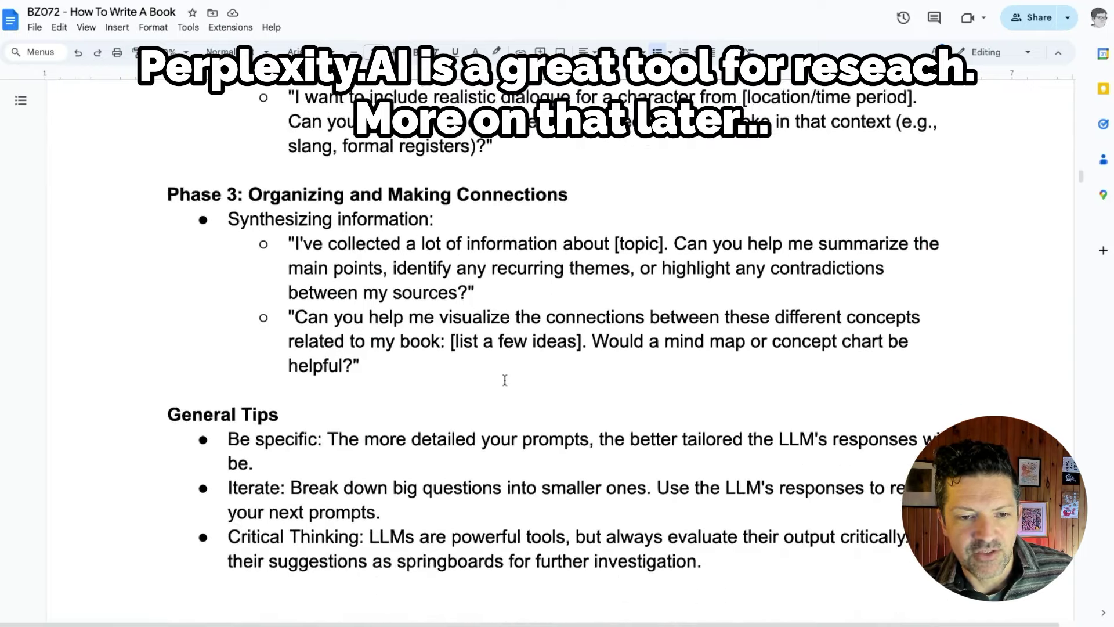
{"action": "scroll", "coordinate": [505, 380], "scroll_direction": "down", "scroll_amount": 3}
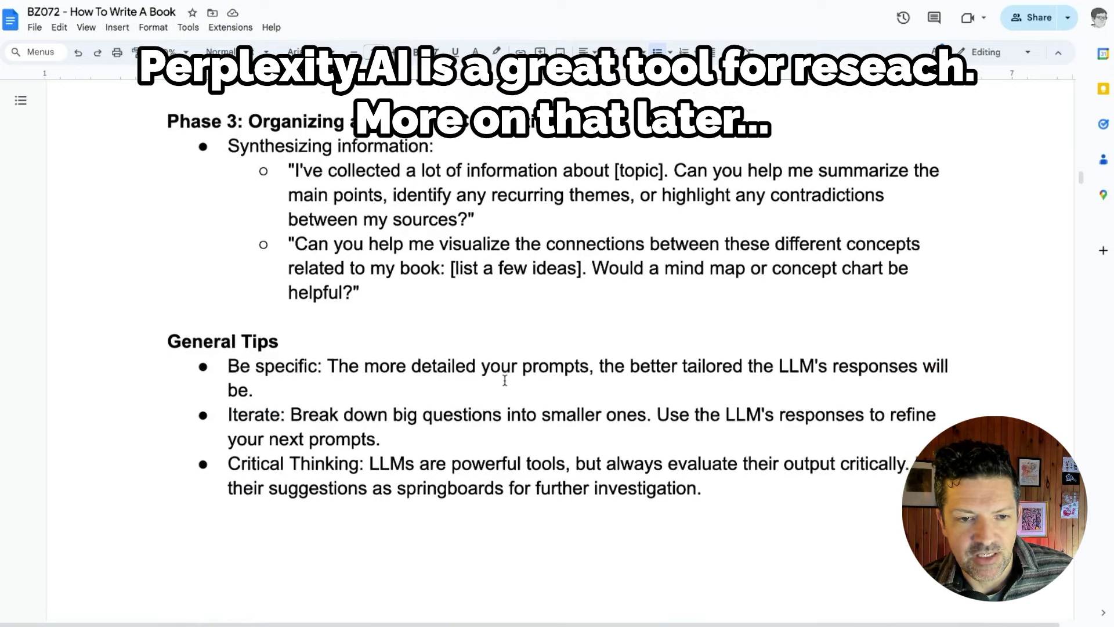
{"action": "scroll", "coordinate": [504, 380], "scroll_direction": "down", "scroll_amount": 2}
{"action": "scroll", "coordinate": [505, 380], "scroll_direction": "down", "scroll_amount": 2}
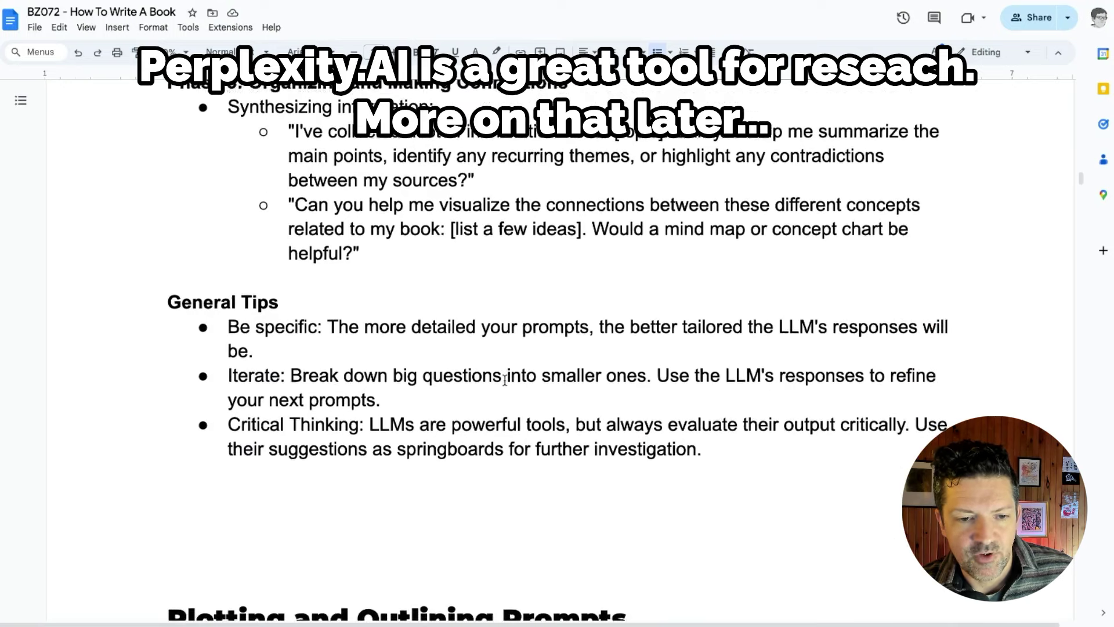
{"action": "scroll", "coordinate": [505, 379], "scroll_direction": "down", "scroll_amount": 5}
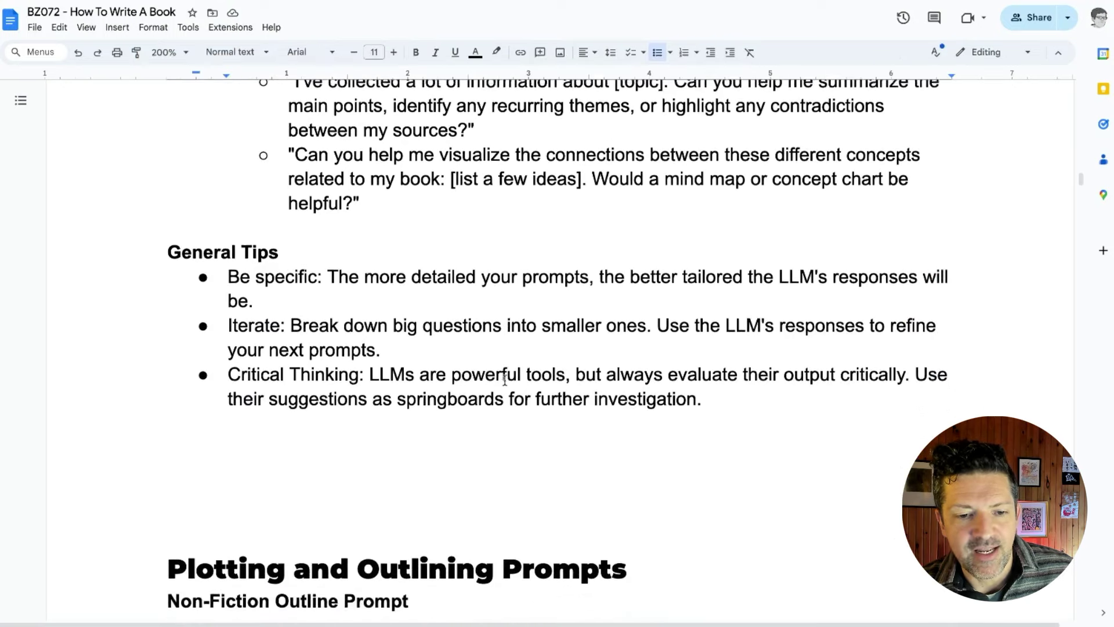
{"action": "scroll", "coordinate": [504, 380], "scroll_direction": "down", "scroll_amount": 2}
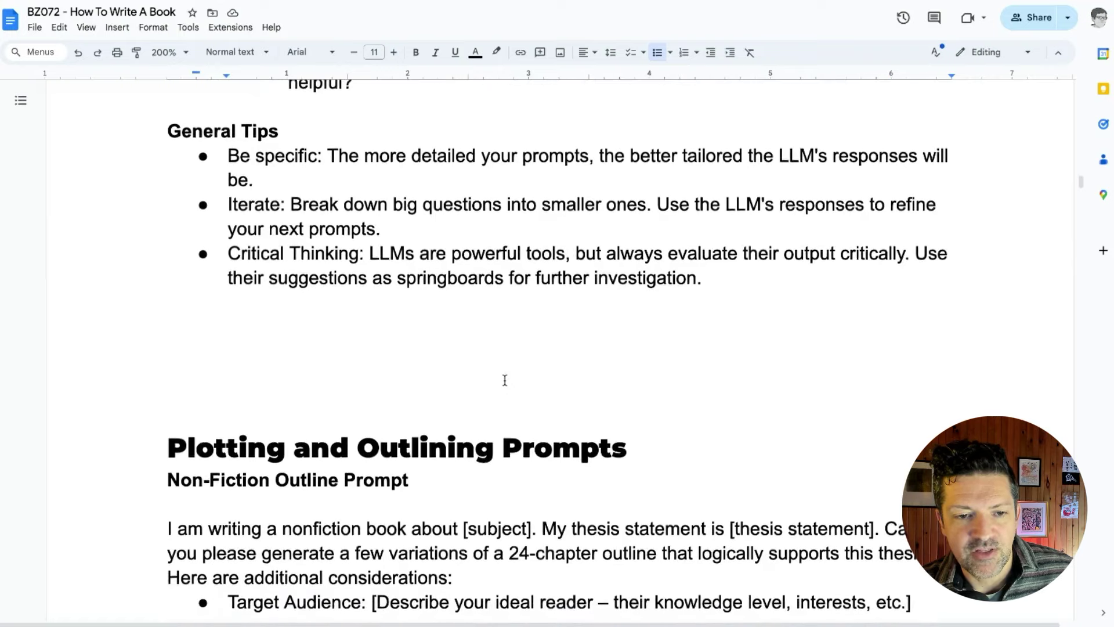
Highlight the Non-Fiction Outline Prompt from its opening sentence through the Potential Approaches bullet and read through it.
{"action": "scroll", "coordinate": [504, 380], "scroll_direction": "down", "scroll_amount": 5}
{"action": "scroll", "coordinate": [504, 380], "scroll_direction": "down", "scroll_amount": 2}
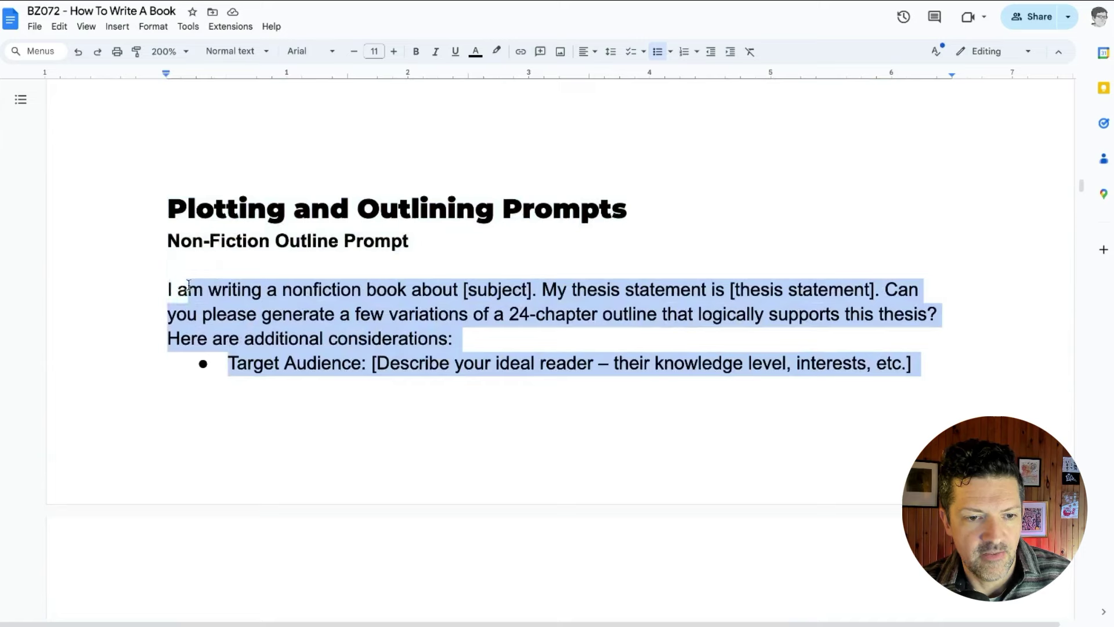
{"action": "left_click_drag", "start_coordinate": [184, 293], "coordinate": [167, 297]}
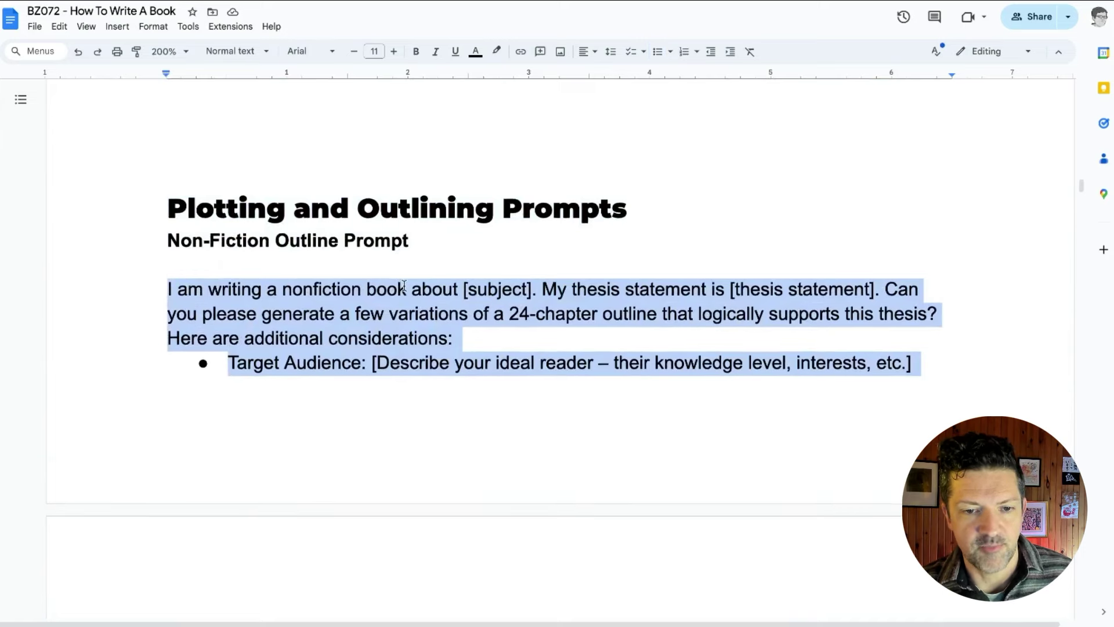
{"action": "scroll", "coordinate": [400, 287], "scroll_direction": "down", "scroll_amount": 1}
{"action": "scroll", "coordinate": [404, 285], "scroll_direction": "down", "scroll_amount": 1}
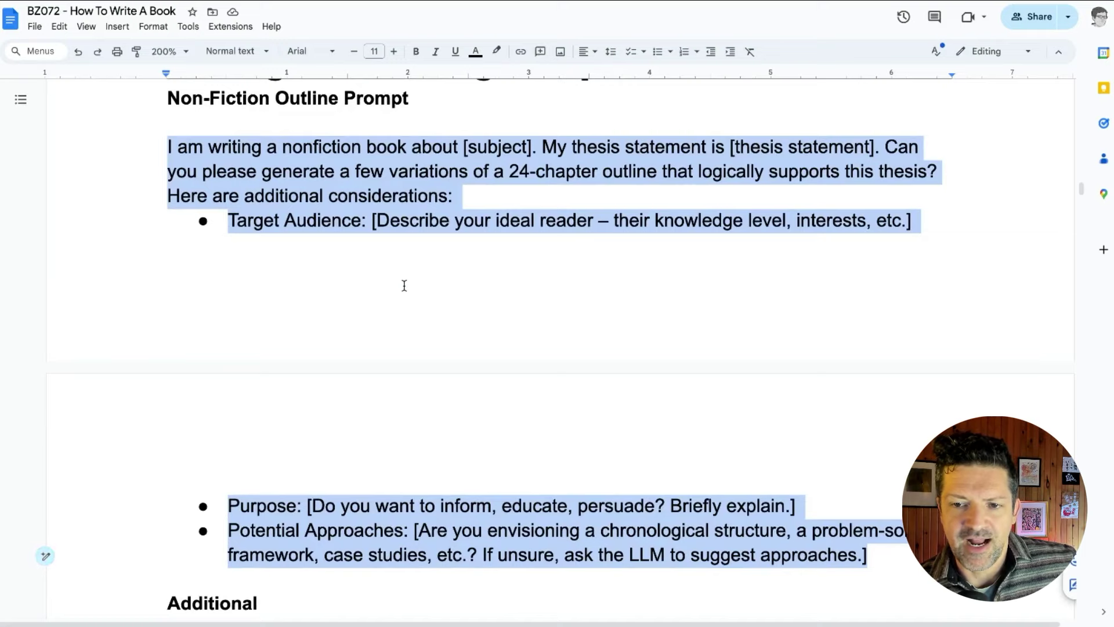
{"action": "scroll", "coordinate": [404, 285], "scroll_direction": "down", "scroll_amount": 2}
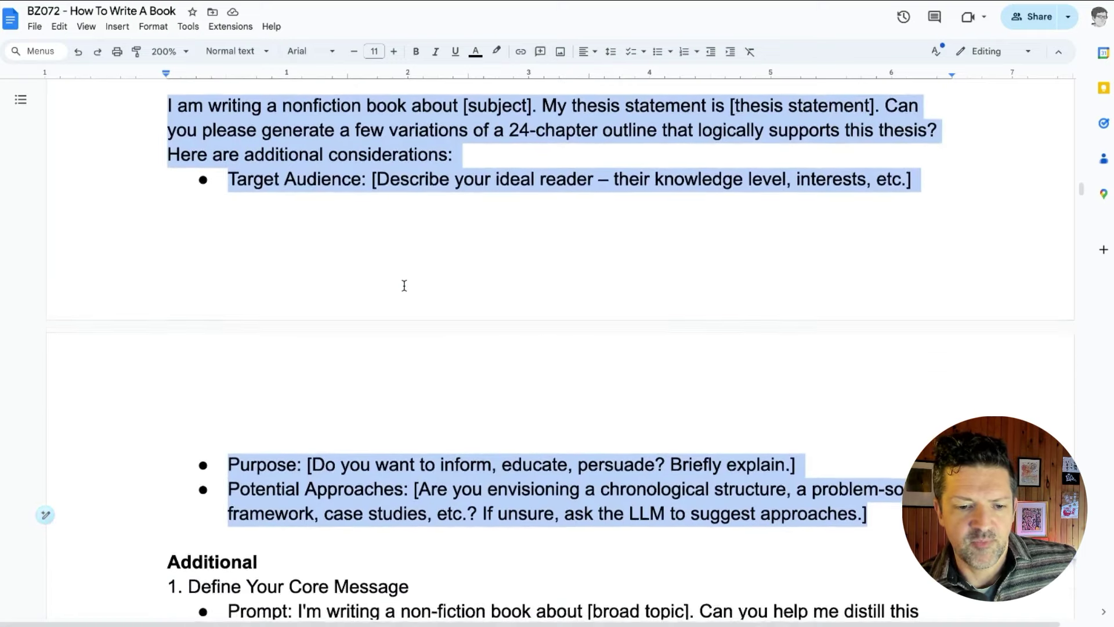
Skim the additional non-fiction prompts and the Fiction Plot Prompt, and return to the Non-Fiction Outline Prompt.
{"action": "scroll", "coordinate": [404, 285], "scroll_direction": "down", "scroll_amount": 15}
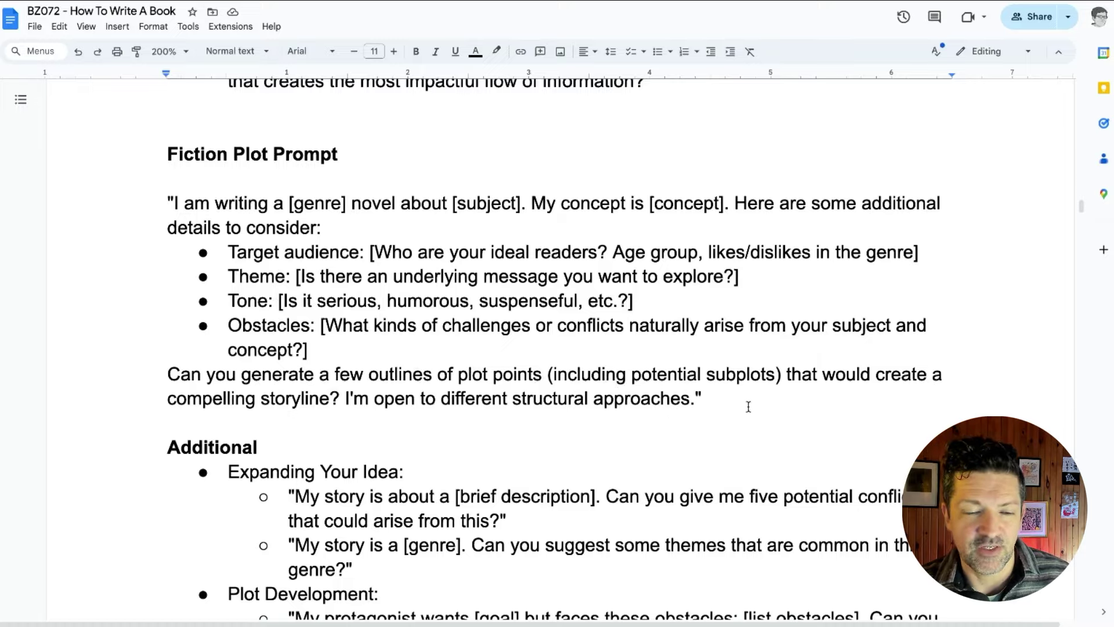
{"action": "scroll", "coordinate": [748, 406], "scroll_direction": "up", "scroll_amount": 8}
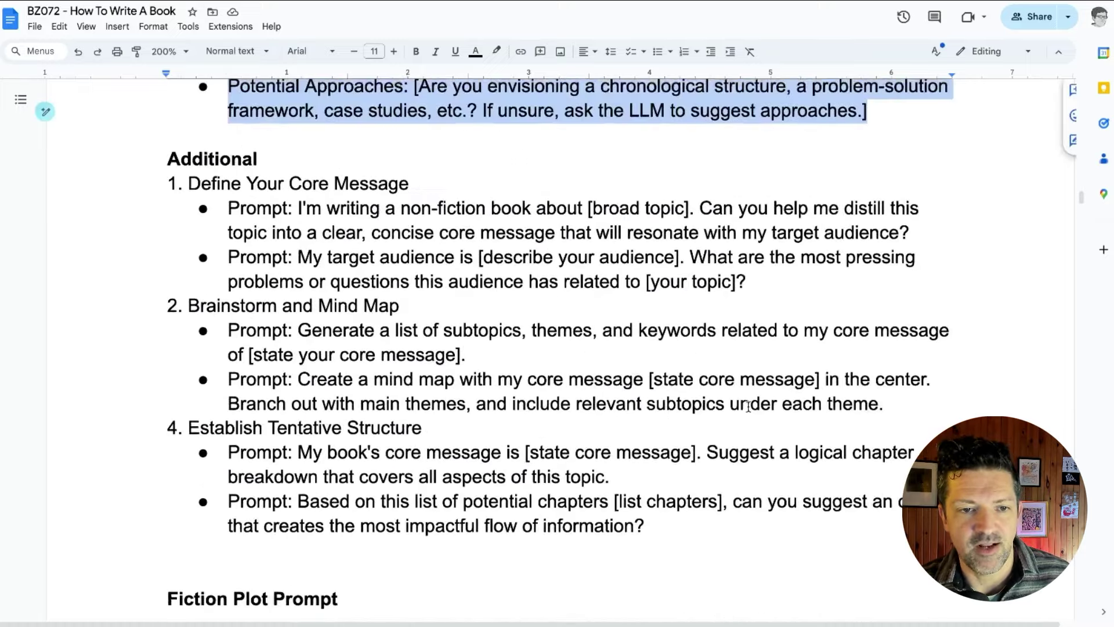
{"action": "scroll", "coordinate": [749, 406], "scroll_direction": "up", "scroll_amount": 8}
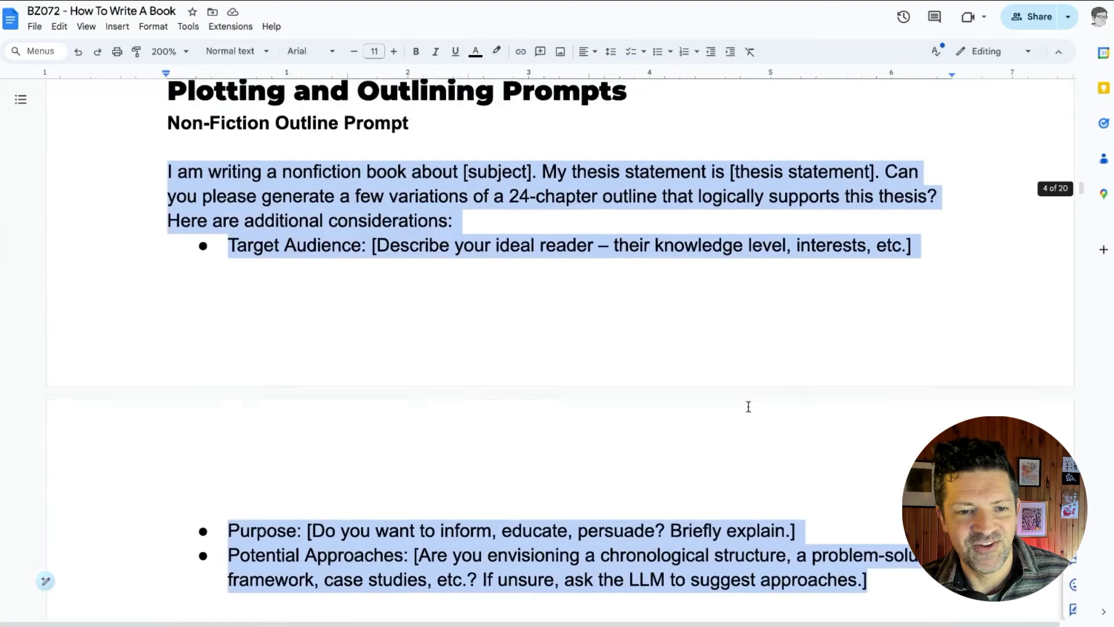
{"action": "scroll", "coordinate": [748, 406], "scroll_direction": "down", "scroll_amount": 1}
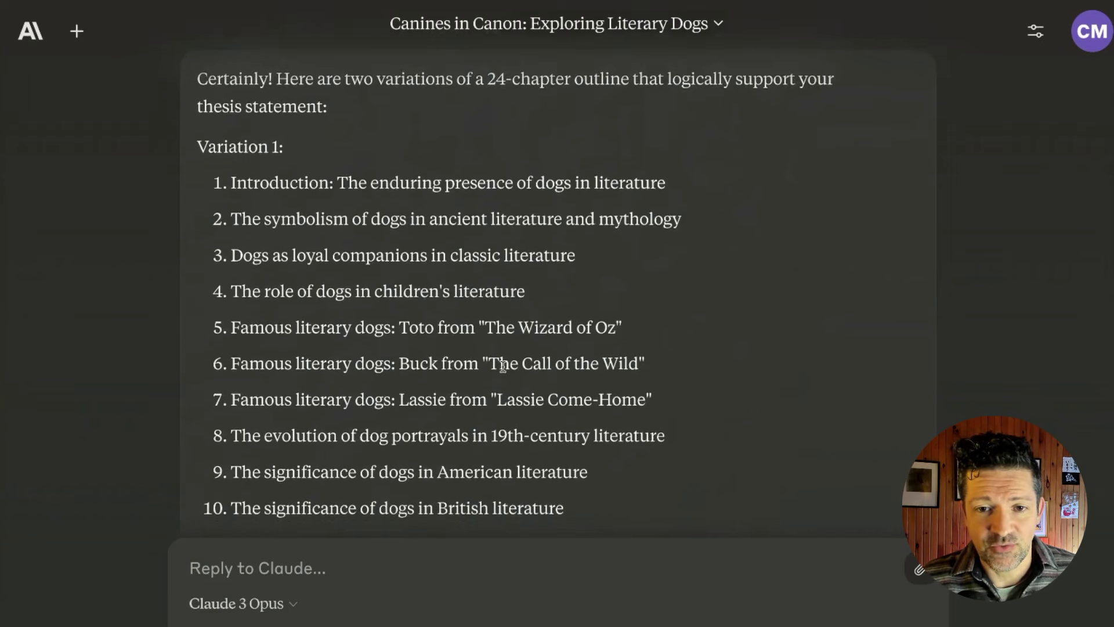
Switch to Claude and review both variations of the 24-chapter outline for the book about dogs in literature.
{"action": "scroll", "coordinate": [503, 366], "scroll_direction": "up", "scroll_amount": 1}
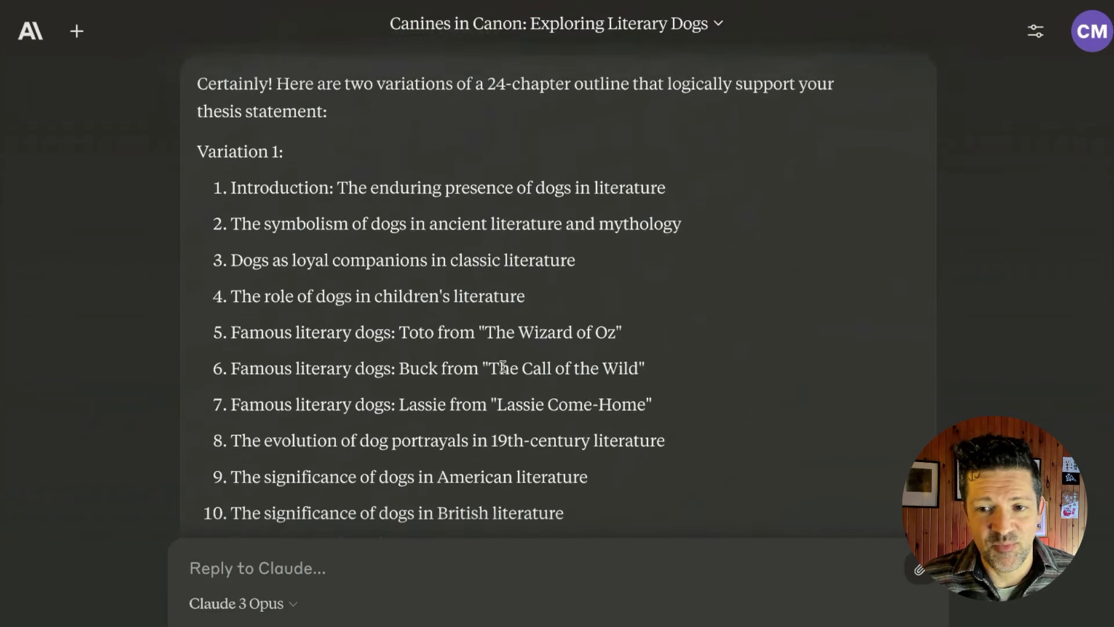
{"action": "scroll", "coordinate": [502, 366], "scroll_direction": "down", "scroll_amount": 1}
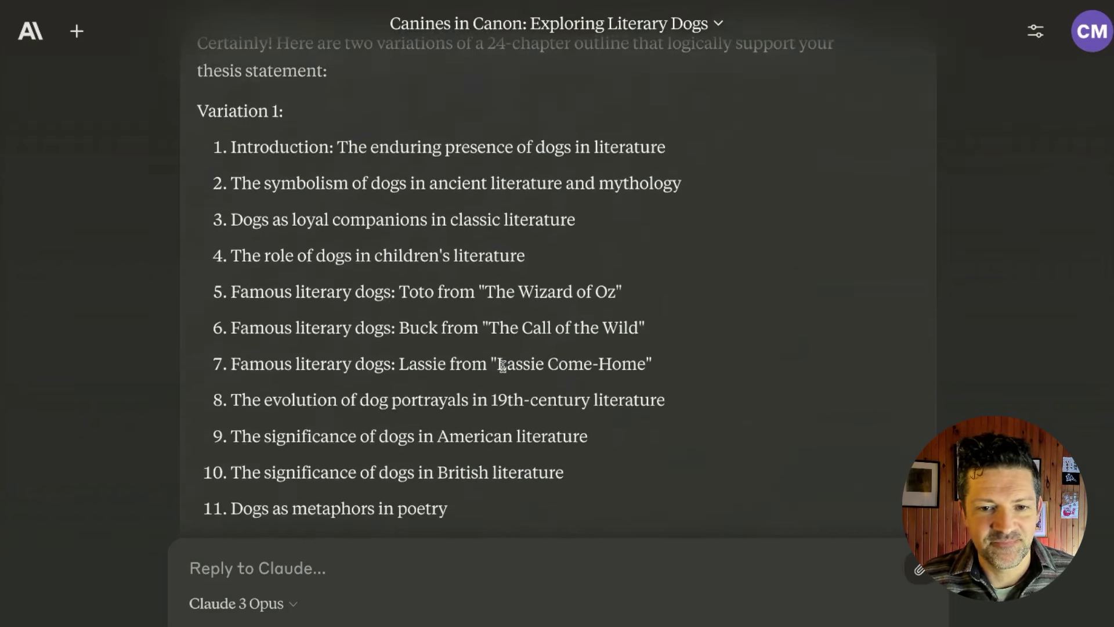
{"action": "scroll", "coordinate": [503, 366], "scroll_direction": "down", "scroll_amount": 10}
{"action": "scroll", "coordinate": [502, 366], "scroll_direction": "down", "scroll_amount": 6}
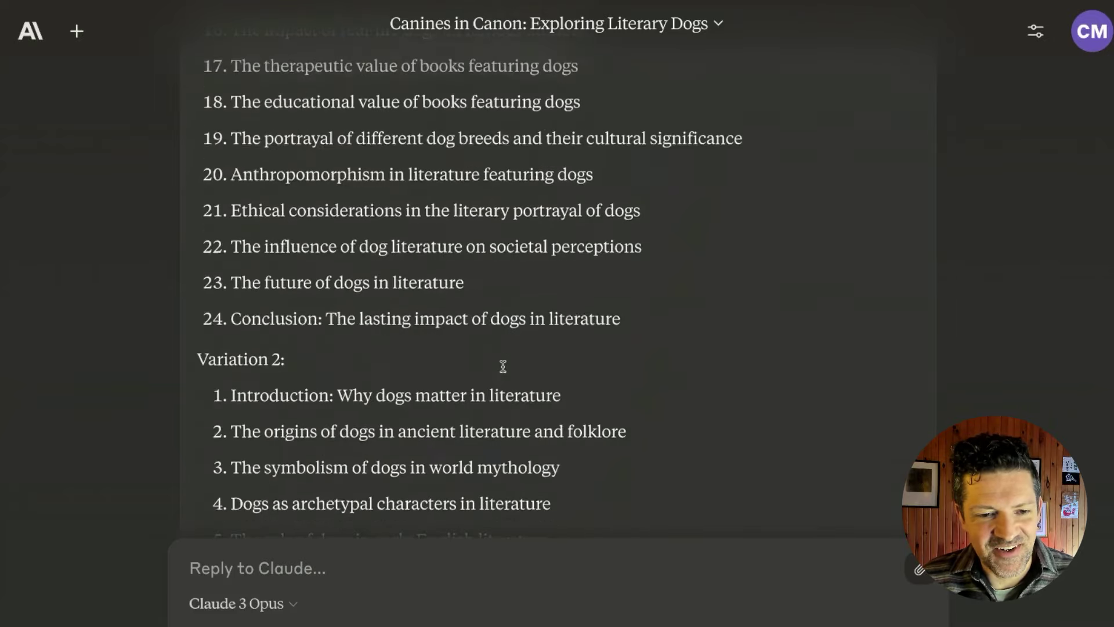
{"action": "scroll", "coordinate": [503, 366], "scroll_direction": "down", "scroll_amount": 5}
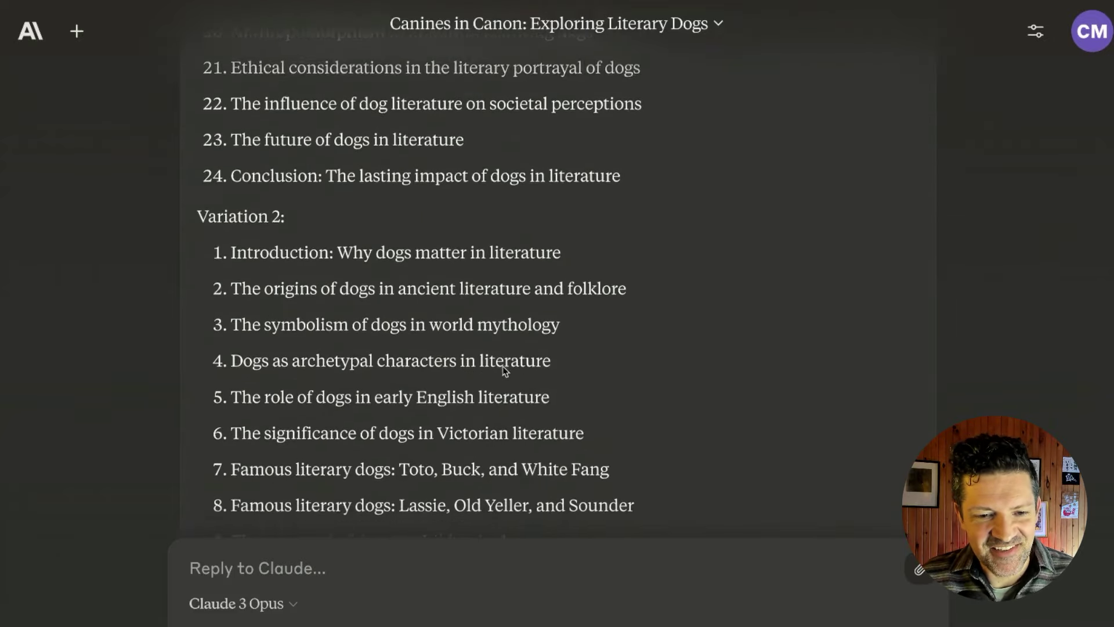
{"action": "scroll", "coordinate": [505, 369], "scroll_direction": "down", "scroll_amount": 5}
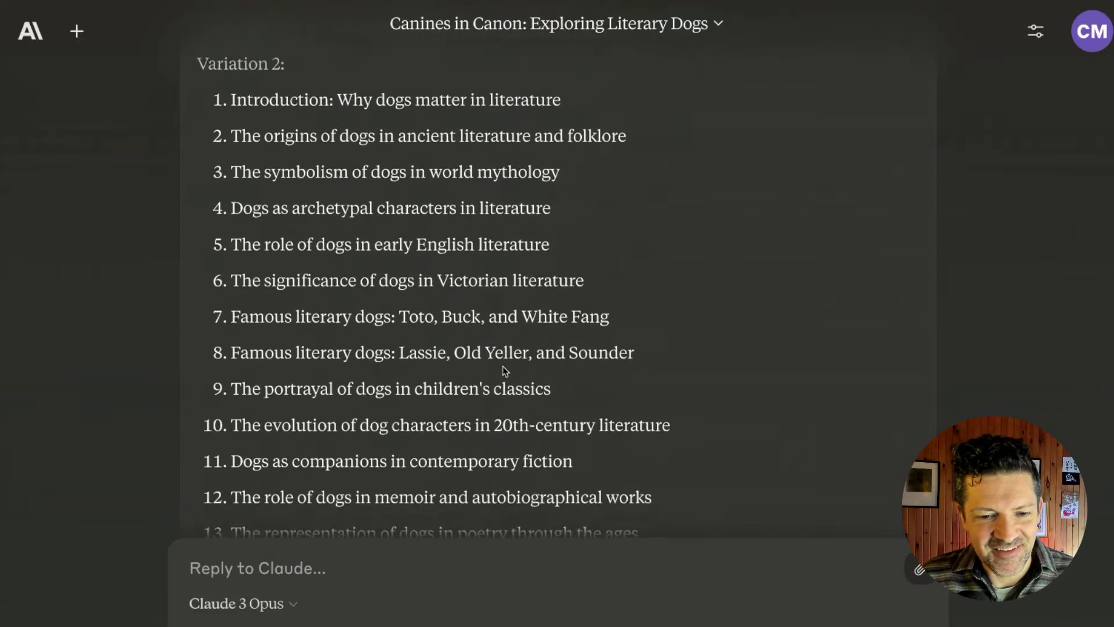
{"action": "scroll", "coordinate": [505, 371], "scroll_direction": "down", "scroll_amount": 6}
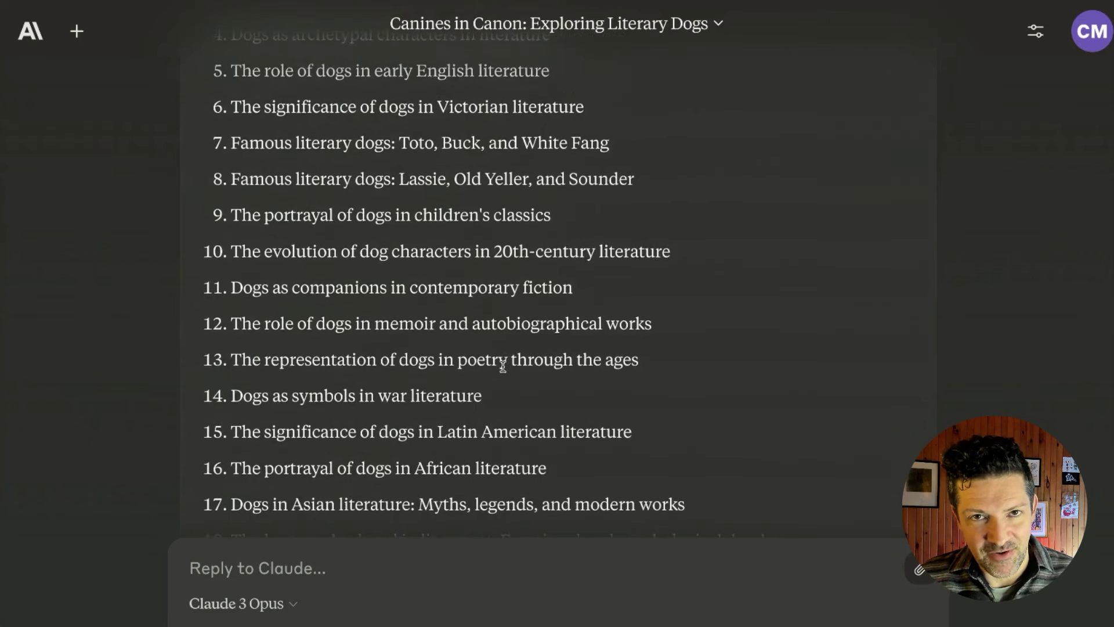
{"action": "scroll", "coordinate": [503, 368], "scroll_direction": "down", "scroll_amount": 1}
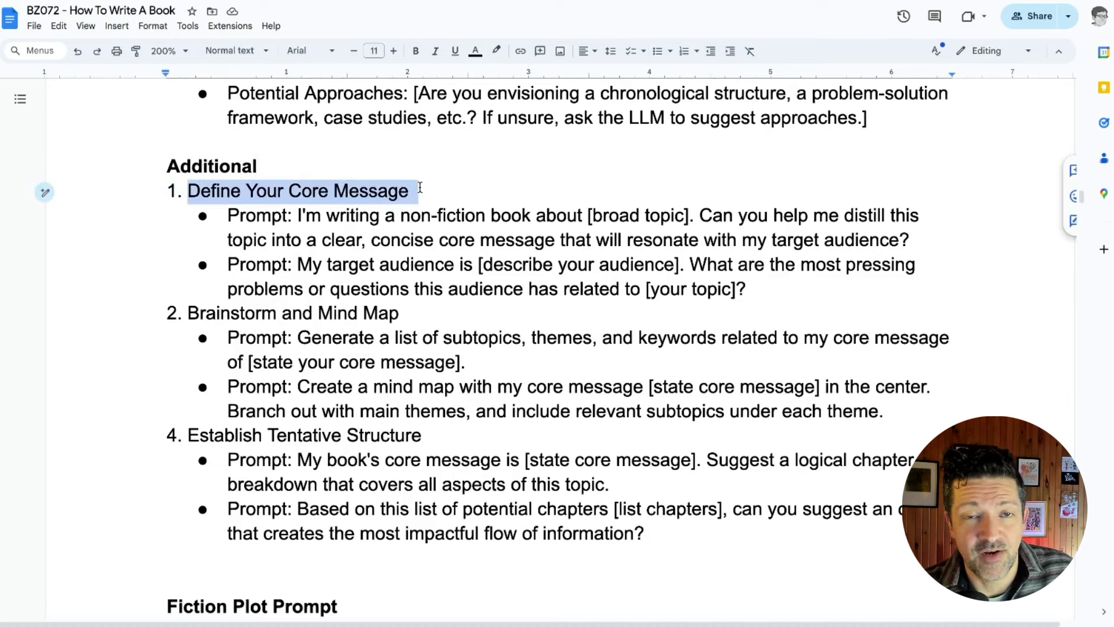
Return to the Google Docs guide and highlight the "Brainstorm and Mind Map" and "Establish Tentative Structure" headings in turn.
{"action": "left_click_drag", "start_coordinate": [440, 307], "coordinate": [174, 323]}
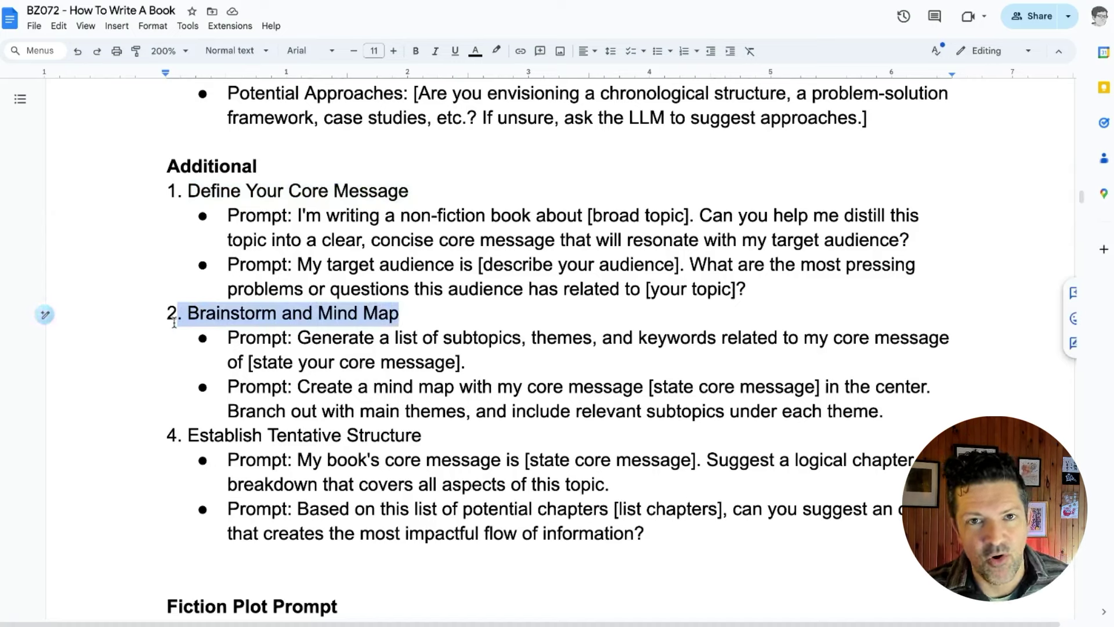
{"action": "left_click", "coordinate": [289, 435]}
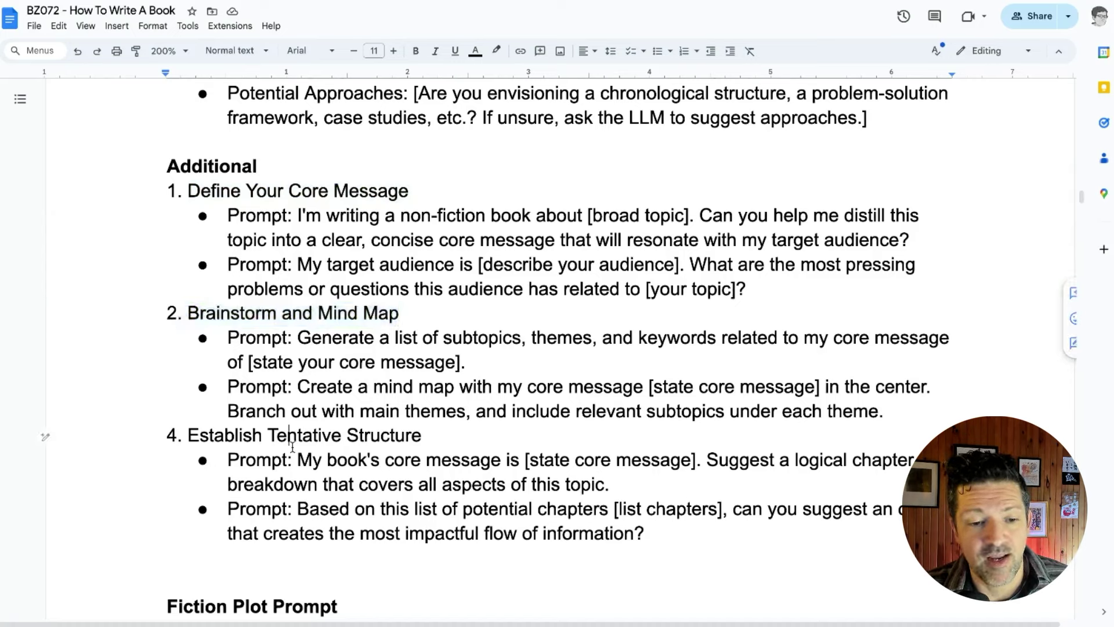
{"action": "left_click_drag", "start_coordinate": [187, 435], "coordinate": [458, 429]}
Under the fiction section's "Expanding Your Idea", highlight the request for five potential conflicts and the words about common genre themes.
{"action": "scroll", "coordinate": [457, 430], "scroll_direction": "down", "scroll_amount": 10}
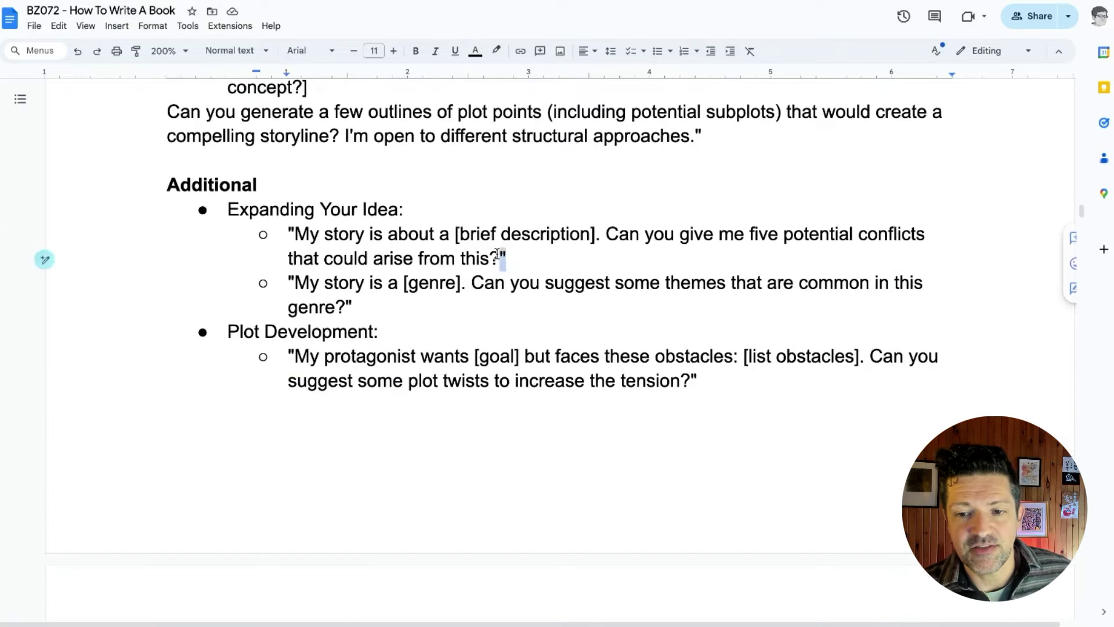
{"action": "left_click_drag", "start_coordinate": [508, 259], "coordinate": [619, 234]}
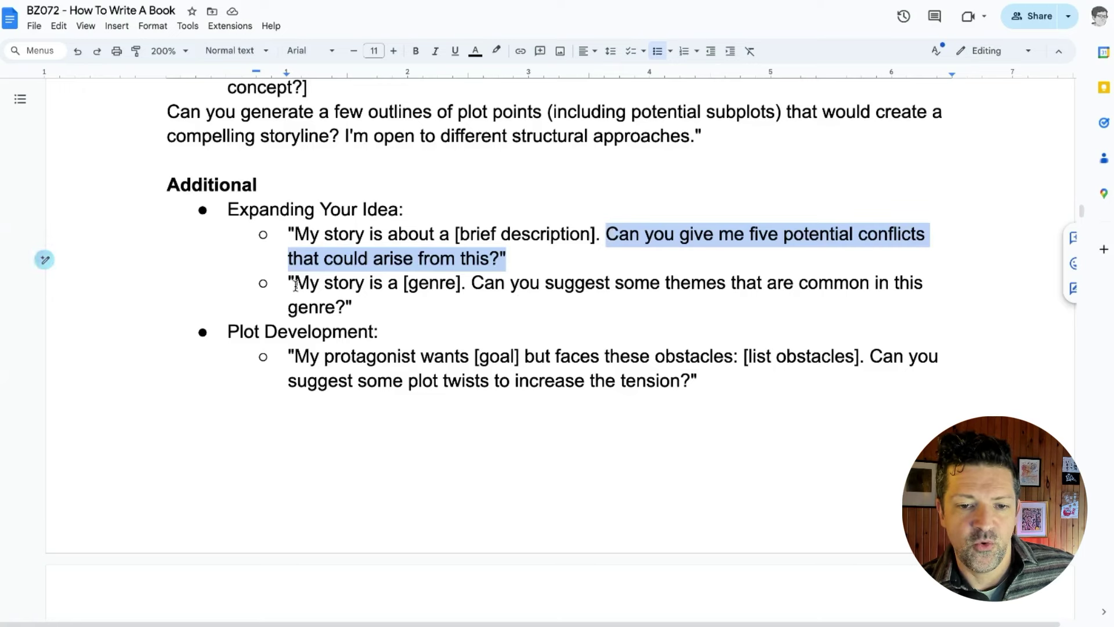
{"action": "left_click_drag", "start_coordinate": [665, 283], "coordinate": [771, 310]}
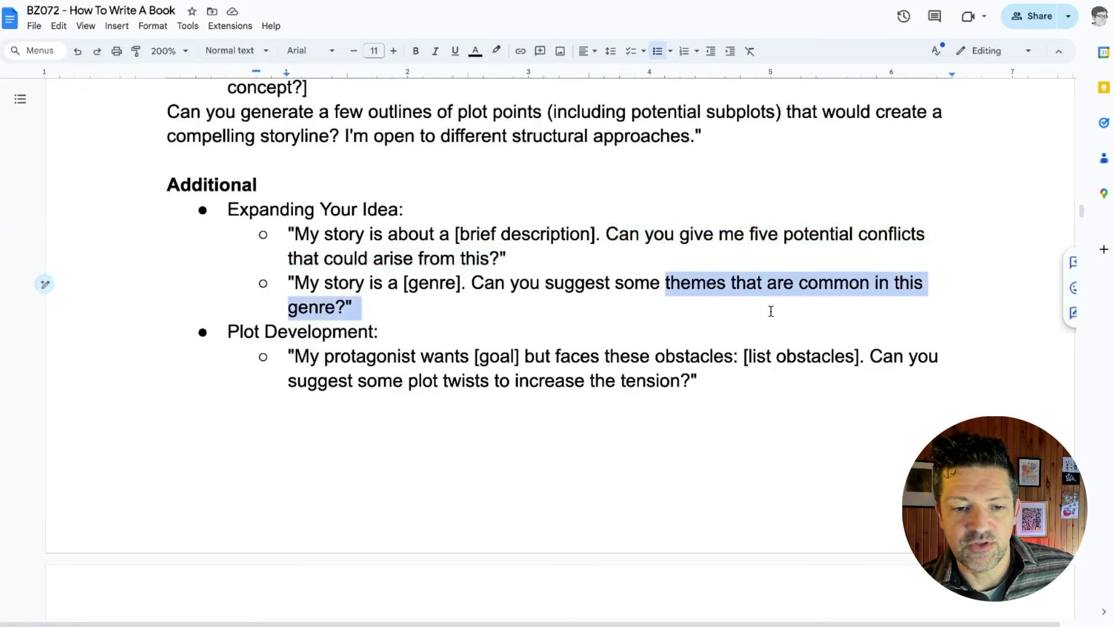
{"action": "left_click", "coordinate": [682, 333]}
Read the Plot Development and Characters prompts, up to the Breaking It Down Further heading.
{"action": "scroll", "coordinate": [683, 334], "scroll_direction": "down", "scroll_amount": 3}
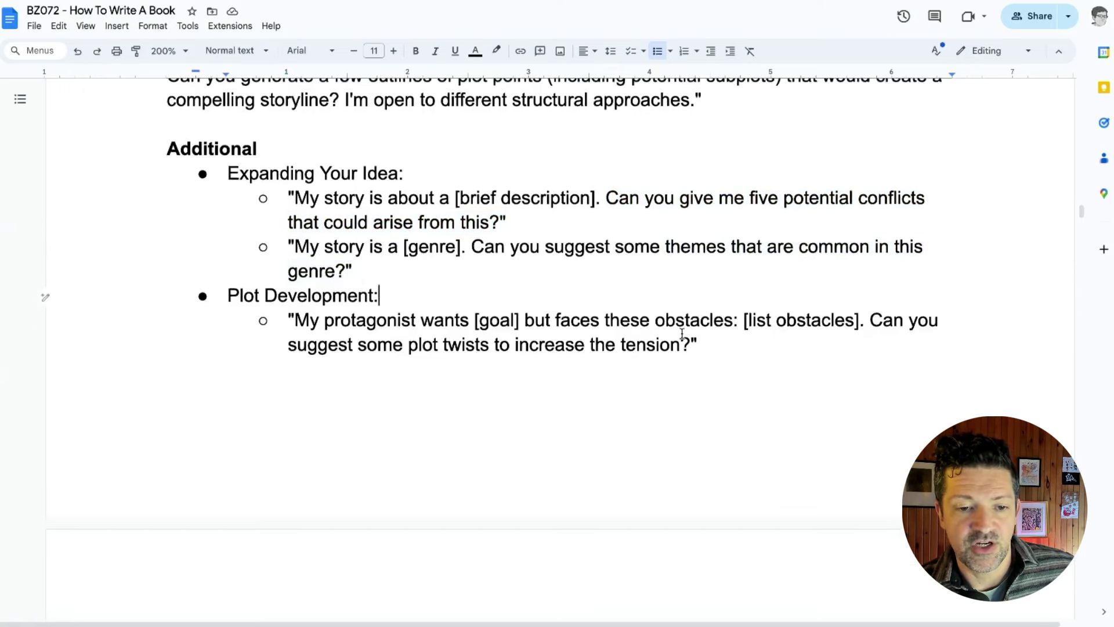
{"action": "scroll", "coordinate": [682, 334], "scroll_direction": "down", "scroll_amount": 1}
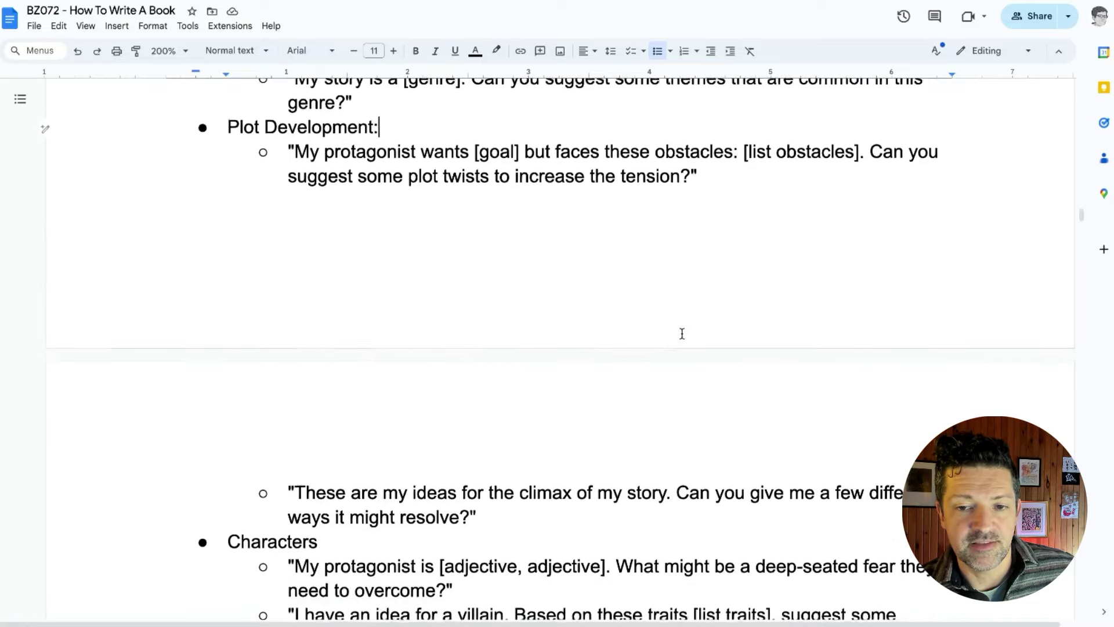
{"action": "scroll", "coordinate": [682, 339], "scroll_direction": "down", "scroll_amount": 4}
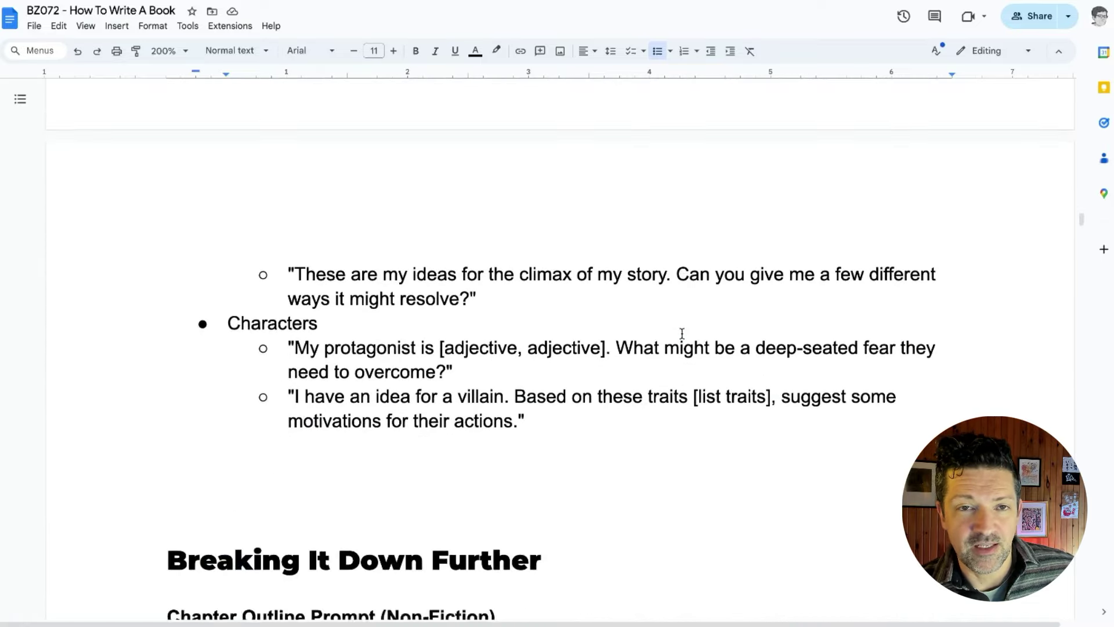
{"action": "scroll", "coordinate": [682, 333], "scroll_direction": "down", "scroll_amount": 4}
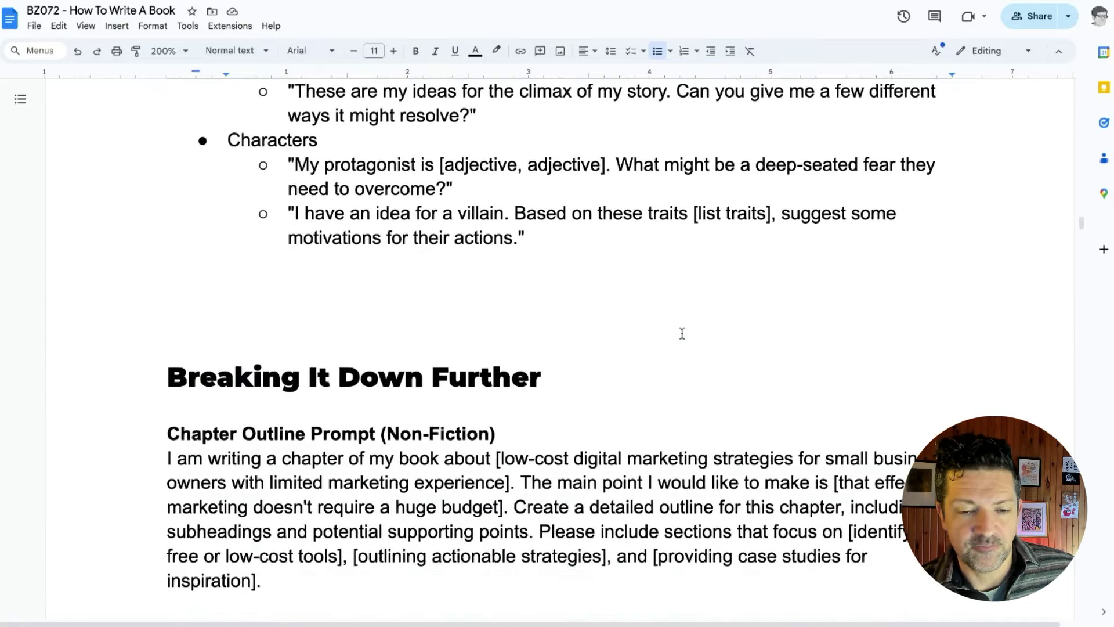
Highlight the full Chapter Outline Prompt (Non-Fiction) text while reading it, and clear the selection.
{"action": "scroll", "coordinate": [682, 334], "scroll_direction": "down", "scroll_amount": 3}
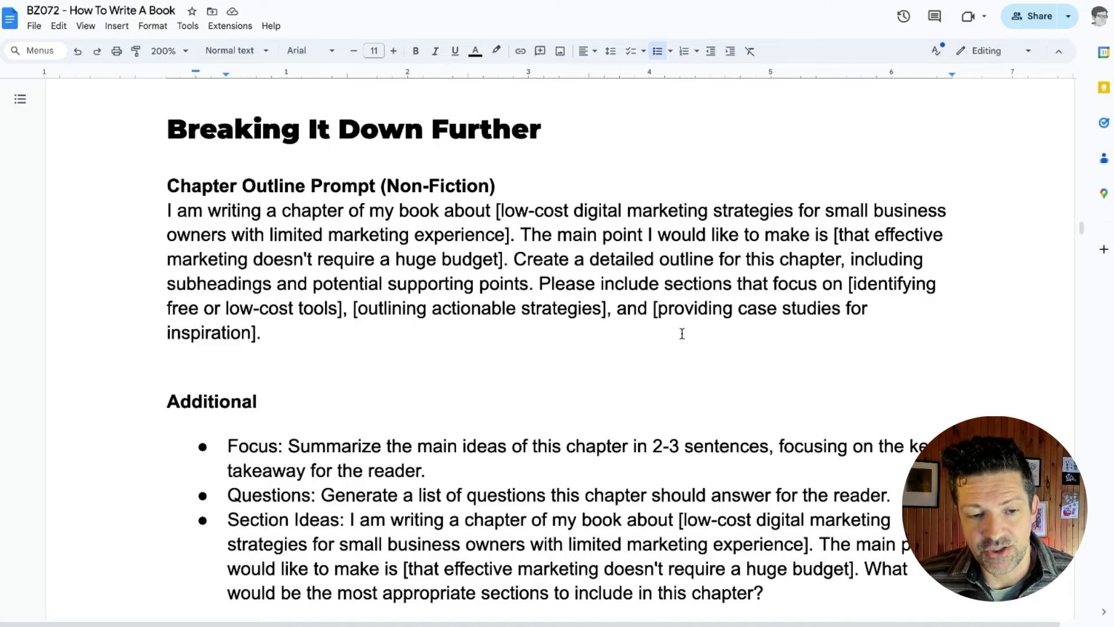
{"action": "left_click_drag", "start_coordinate": [682, 333], "coordinate": [138, 196]}
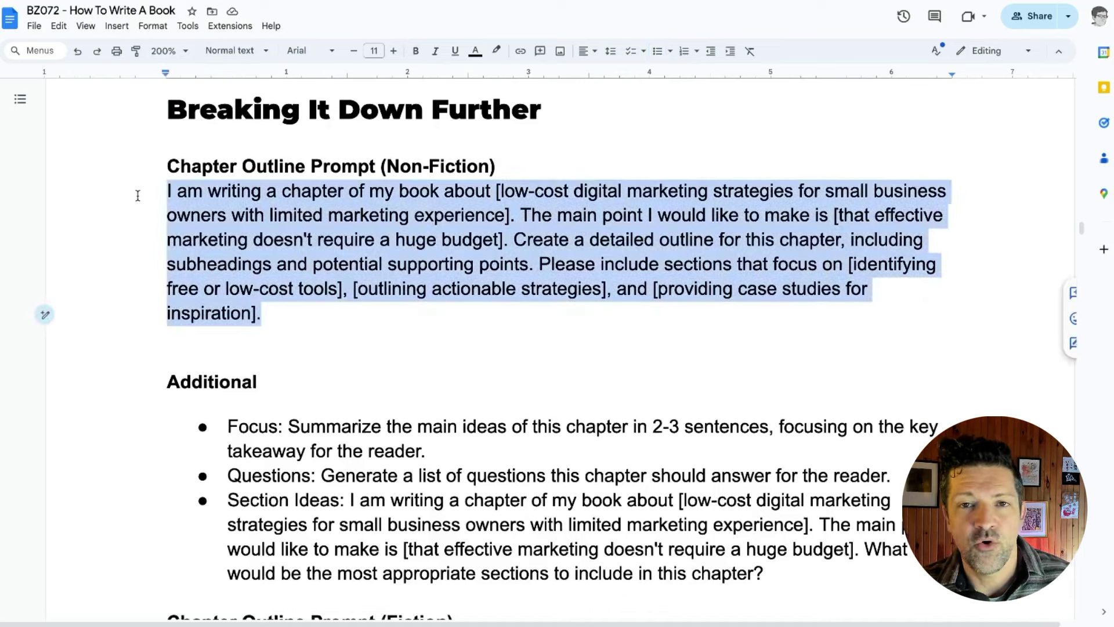
{"action": "left_click", "coordinate": [384, 353]}
Move on to the Chapter Outline Prompt (Fiction), highlight its whole paragraph, and clear the selection.
{"action": "scroll", "coordinate": [384, 352], "scroll_direction": "down", "scroll_amount": 5}
{"action": "left_click", "coordinate": [167, 307]}
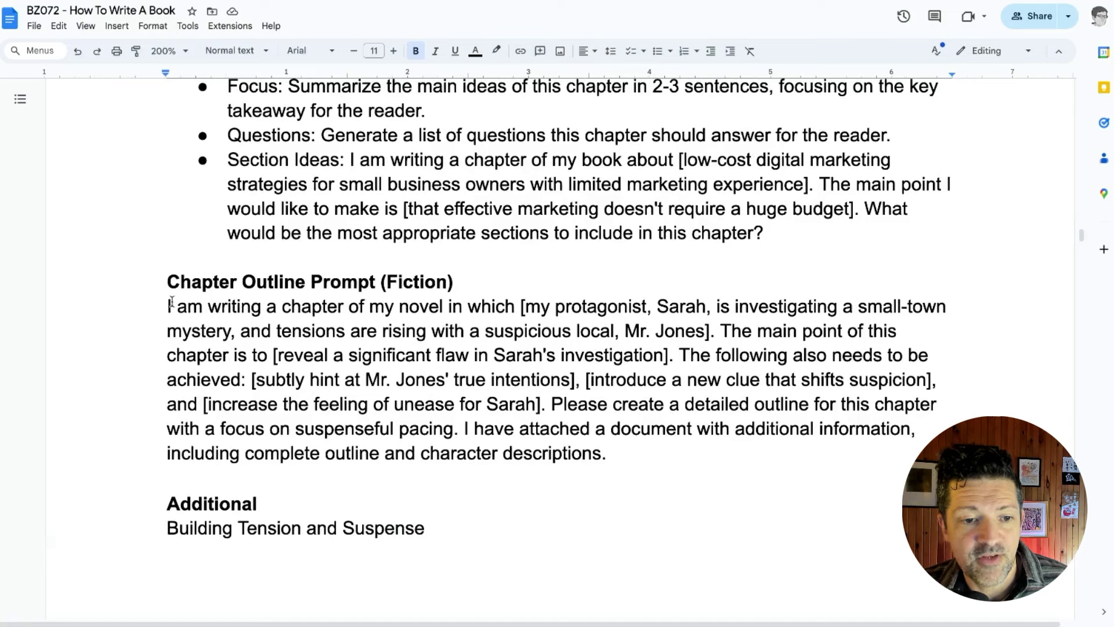
{"action": "left_click_drag", "start_coordinate": [167, 306], "coordinate": [744, 458]}
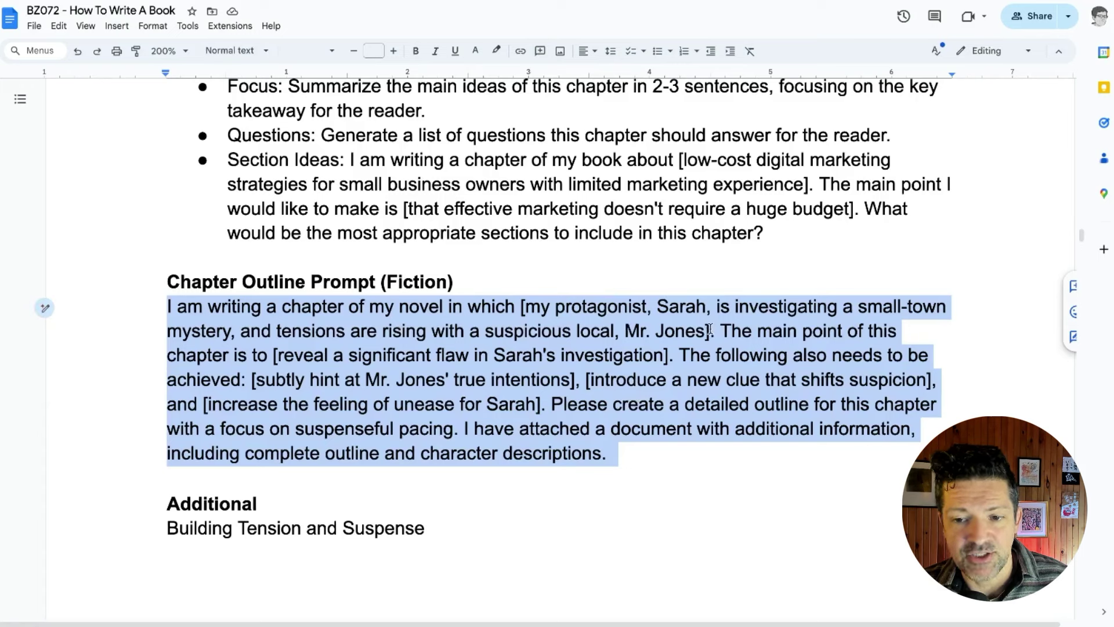
{"action": "left_click", "coordinate": [730, 331]}
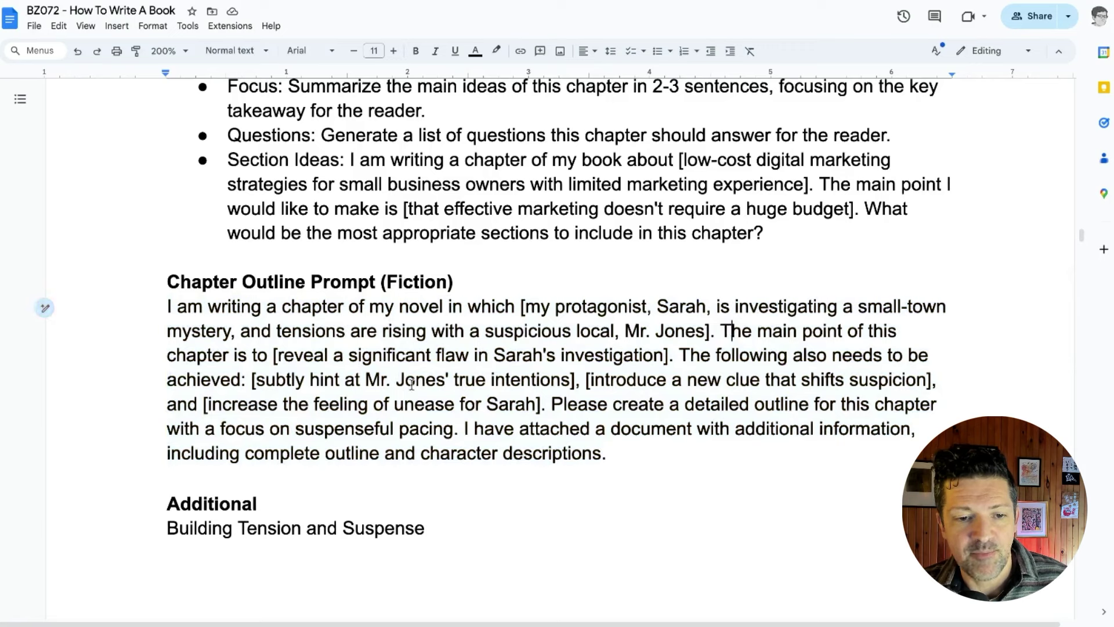
Highlight the bracketed chapter point and the three bracketed goals in the fiction chapter outline prompt.
{"action": "left_click_drag", "start_coordinate": [273, 355], "coordinate": [538, 410]}
{"action": "left_click", "coordinate": [678, 354]}
{"action": "left_click", "coordinate": [247, 383]}
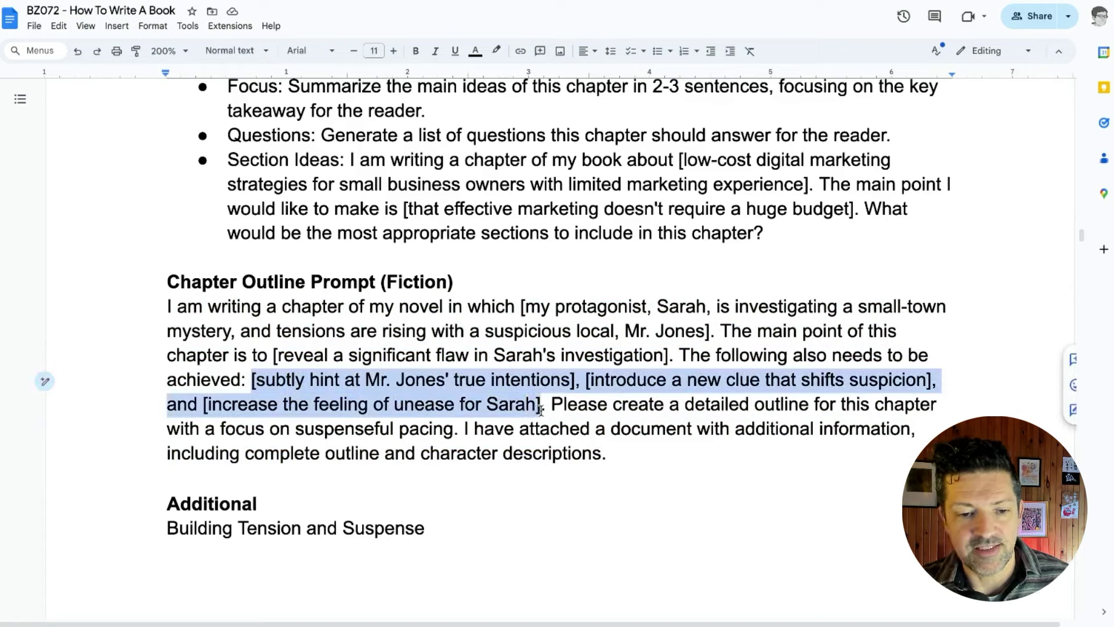
{"action": "left_click", "coordinate": [539, 410]}
Highlight the fiction prompt's closing request, from "Please create a detailed outline" through "character descriptions", and clear the selection.
{"action": "left_click", "coordinate": [553, 404]}
{"action": "left_click_drag", "start_coordinate": [553, 405], "coordinate": [636, 453]}
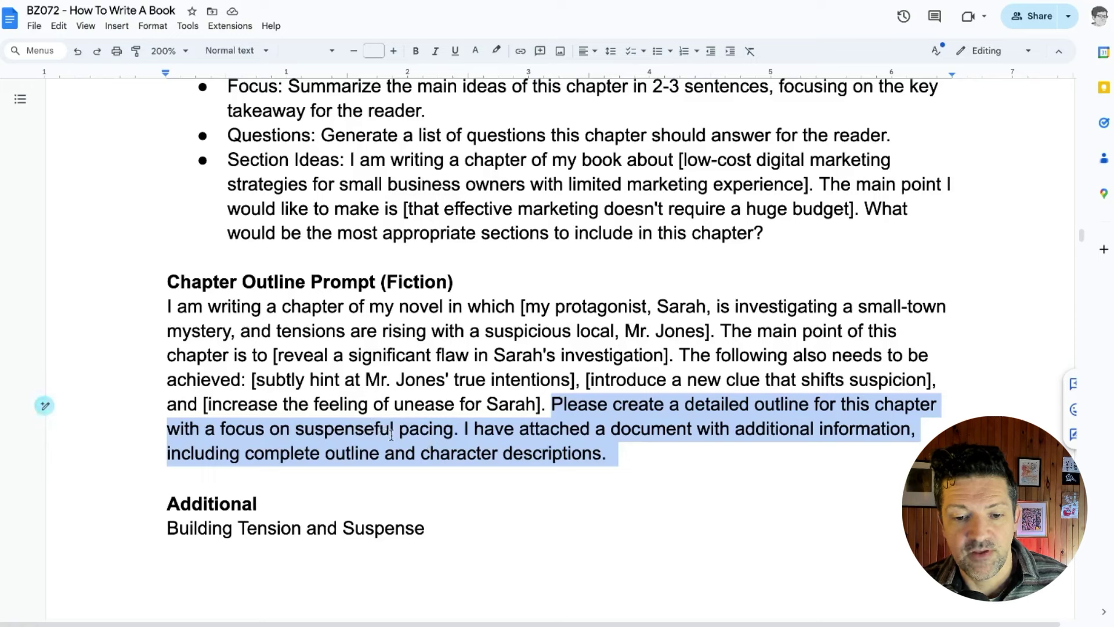
{"action": "left_click", "coordinate": [634, 463]}
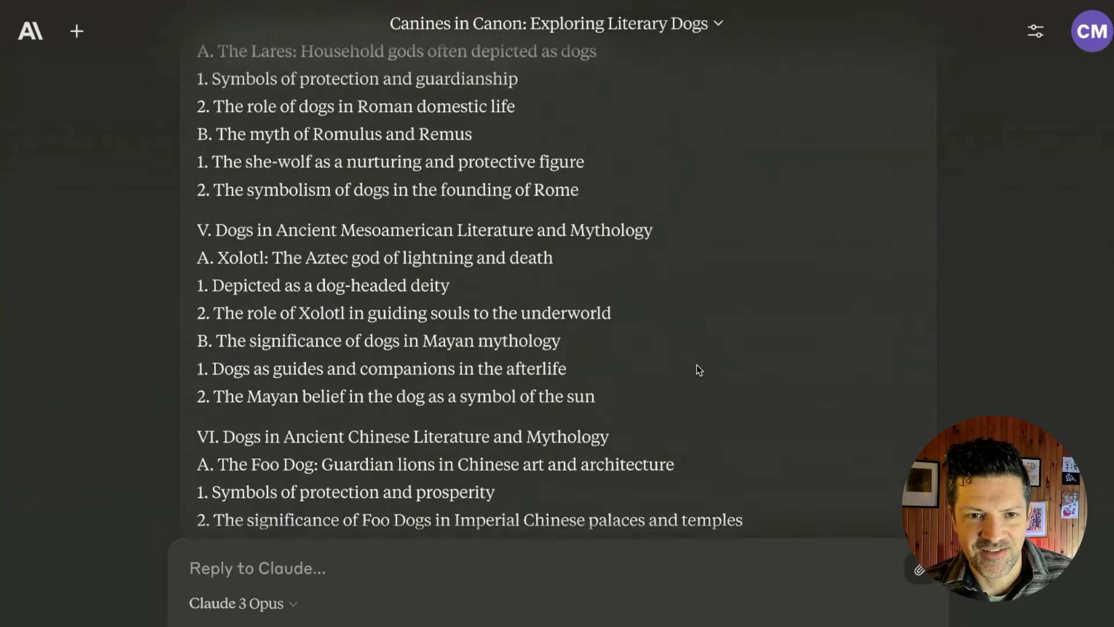
Switch to Claude and look back through the detailed chapter outline on dogs in ancient literature and mythology.
{"action": "scroll", "coordinate": [696, 364], "scroll_direction": "up", "scroll_amount": 2}
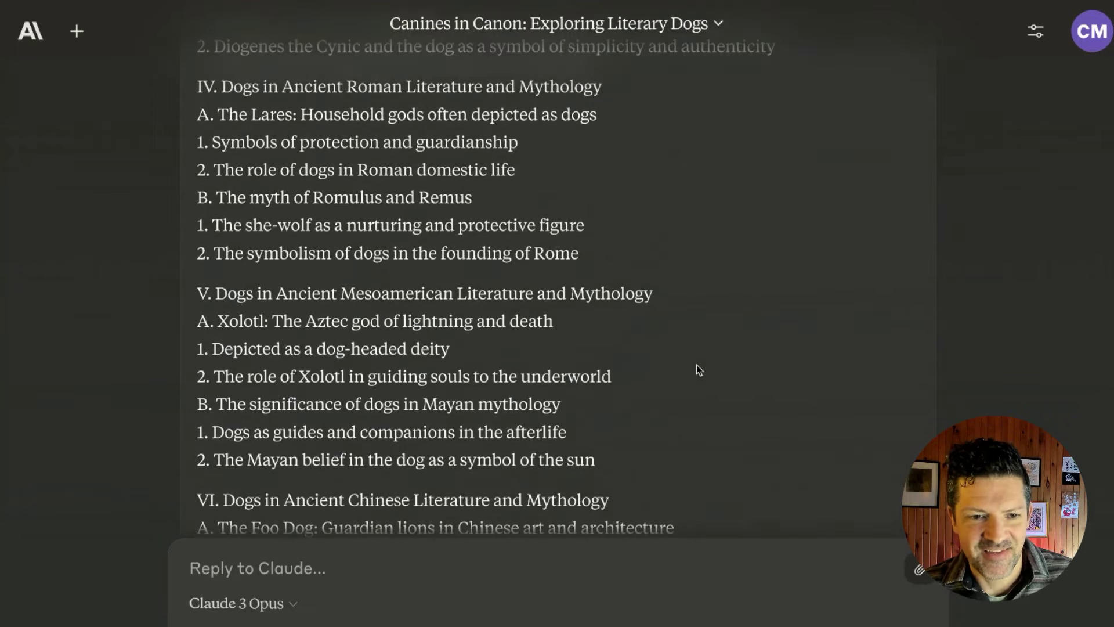
{"action": "scroll", "coordinate": [696, 364], "scroll_direction": "up", "scroll_amount": 4}
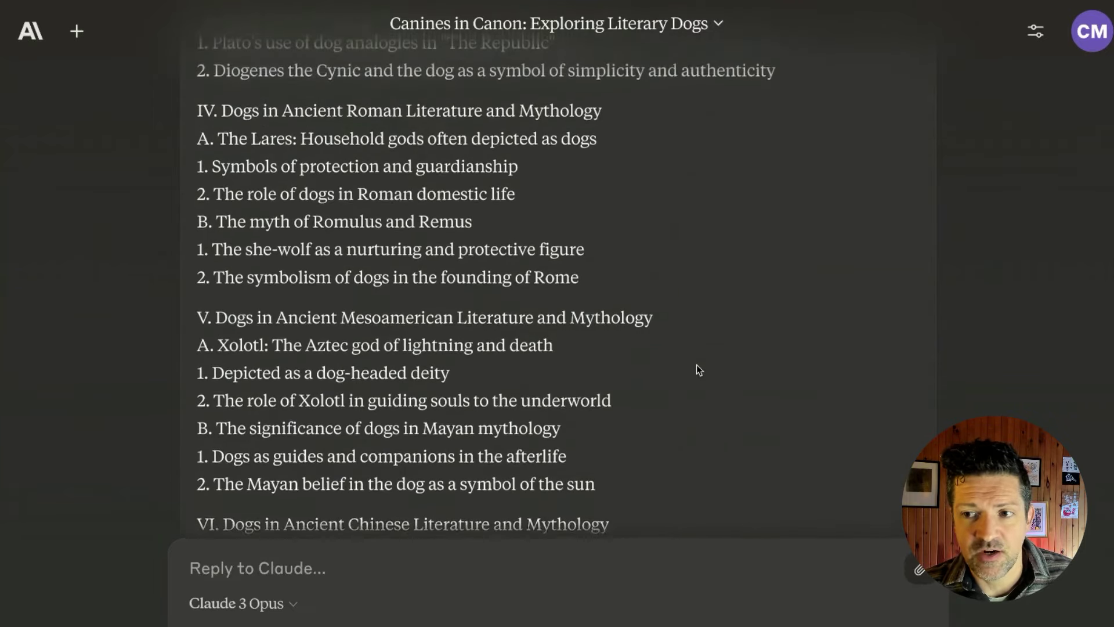
{"action": "scroll", "coordinate": [696, 364], "scroll_direction": "up", "scroll_amount": 3}
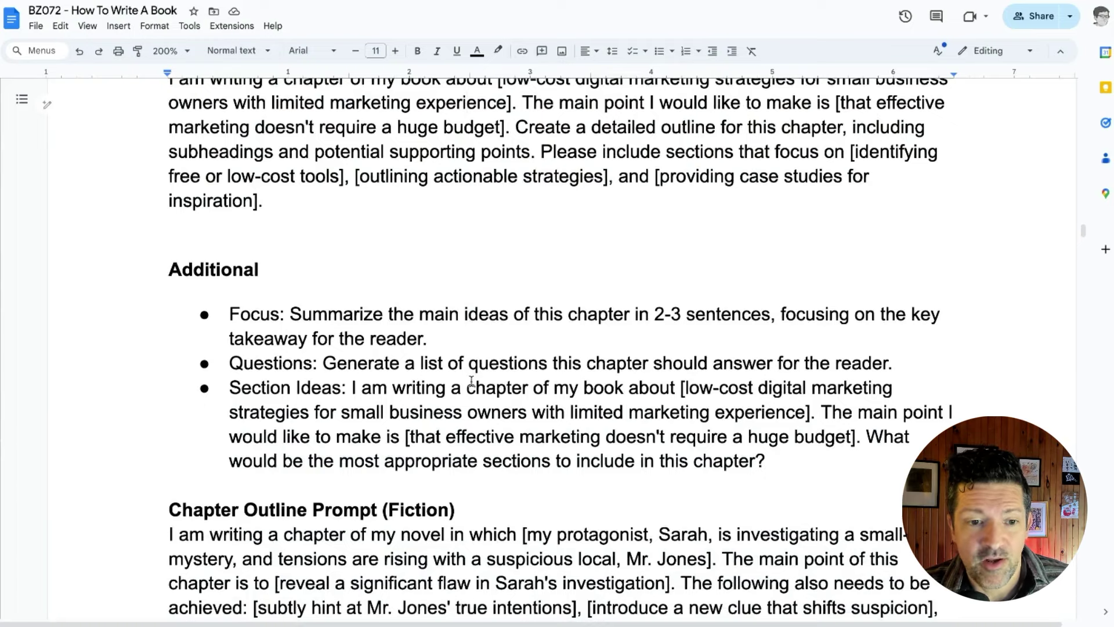
In the Google Docs guide, read the additional nonfiction chapter prompts for Focus, Questions and Section Ideas, down to the fiction chapter outline prompt.
{"action": "scroll", "coordinate": [471, 380], "scroll_direction": "down", "scroll_amount": 1}
{"action": "scroll", "coordinate": [471, 381], "scroll_direction": "down", "scroll_amount": 2}
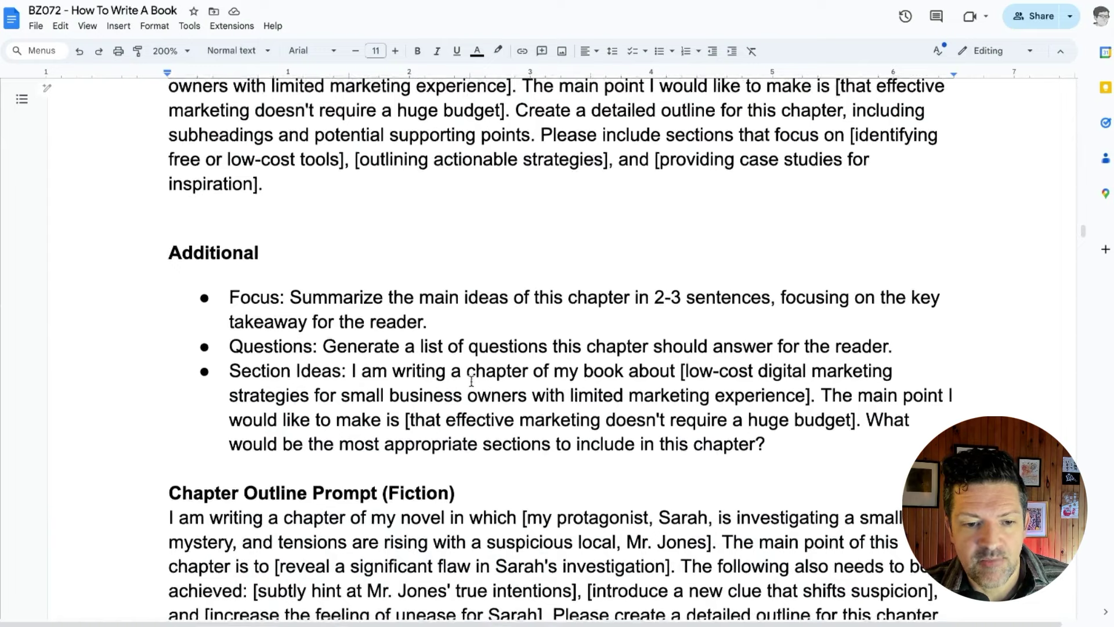
{"action": "scroll", "coordinate": [471, 380], "scroll_direction": "down", "scroll_amount": 2}
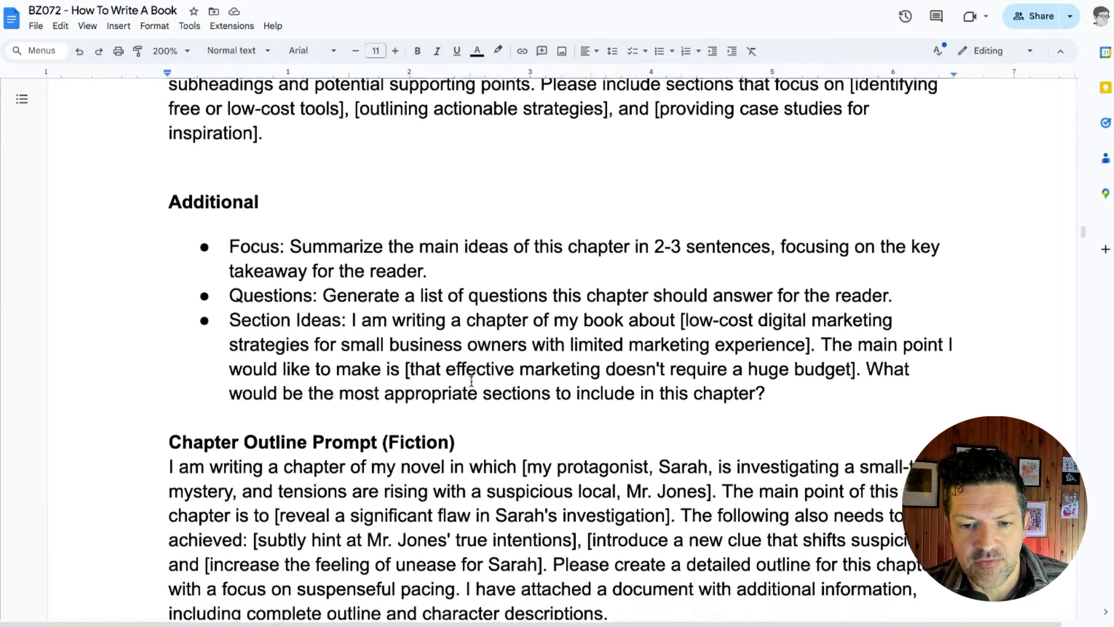
{"action": "scroll", "coordinate": [471, 380], "scroll_direction": "down", "scroll_amount": 1}
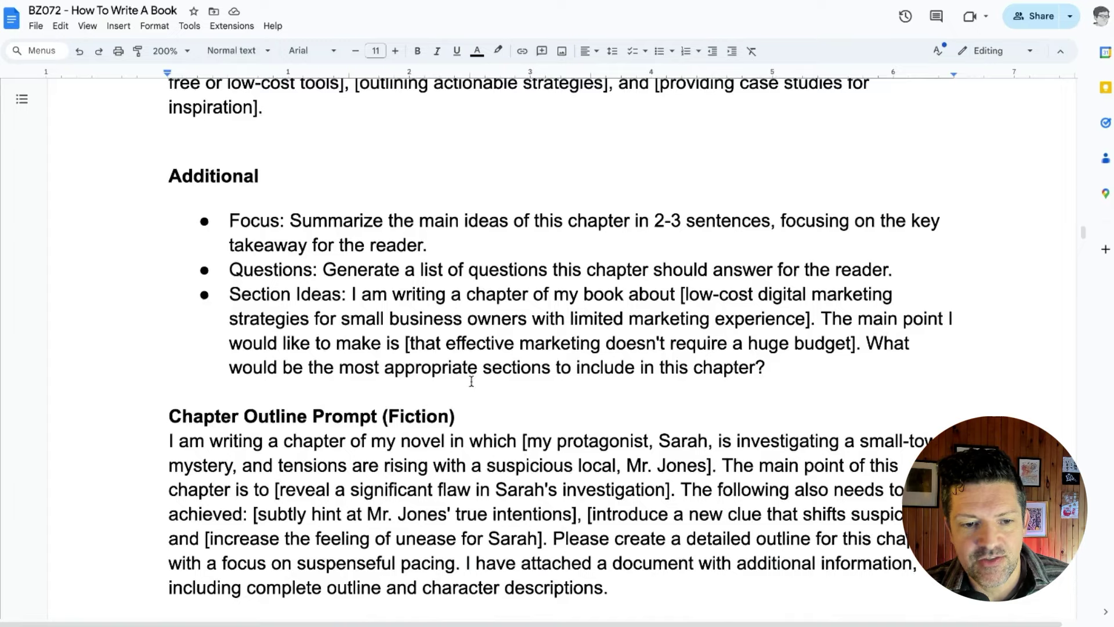
{"action": "scroll", "coordinate": [471, 381], "scroll_direction": "down", "scroll_amount": 1}
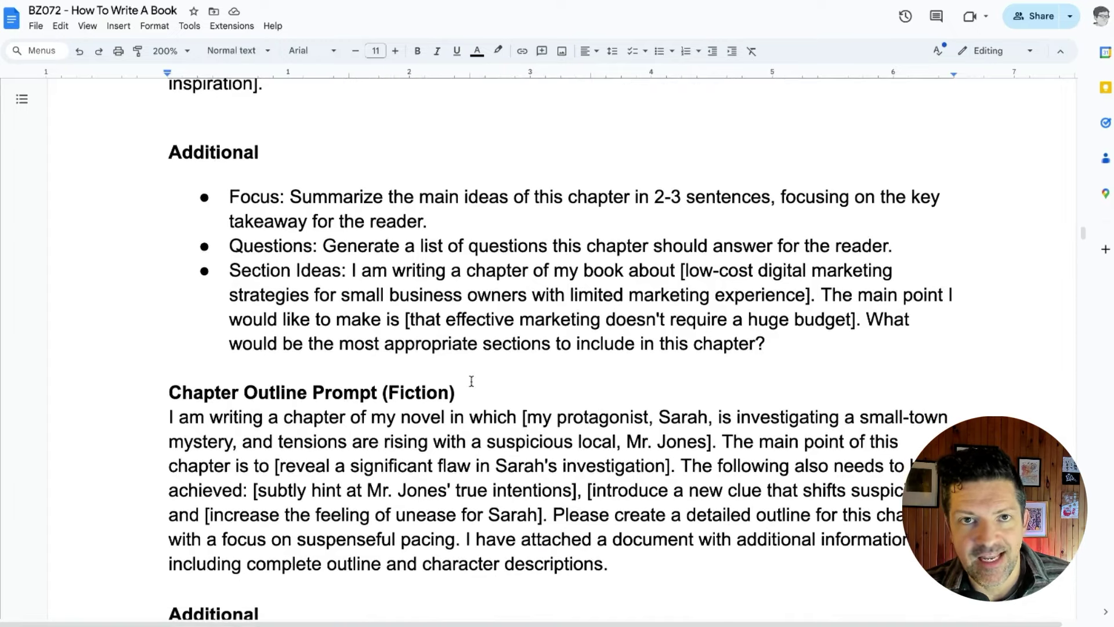
{"action": "scroll", "coordinate": [472, 381], "scroll_direction": "down", "scroll_amount": 5}
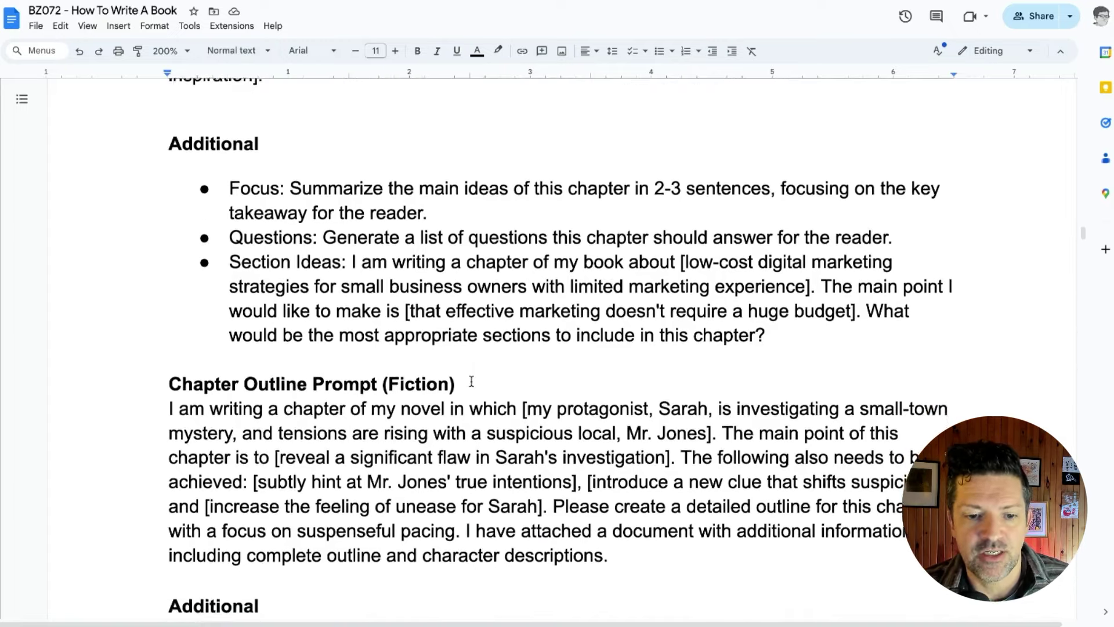
Look through the additional fiction prompts on tension and suspense, character development, scene setting and atmosphere, and pacing and structure.
{"action": "scroll", "coordinate": [471, 381], "scroll_direction": "down", "scroll_amount": 10}
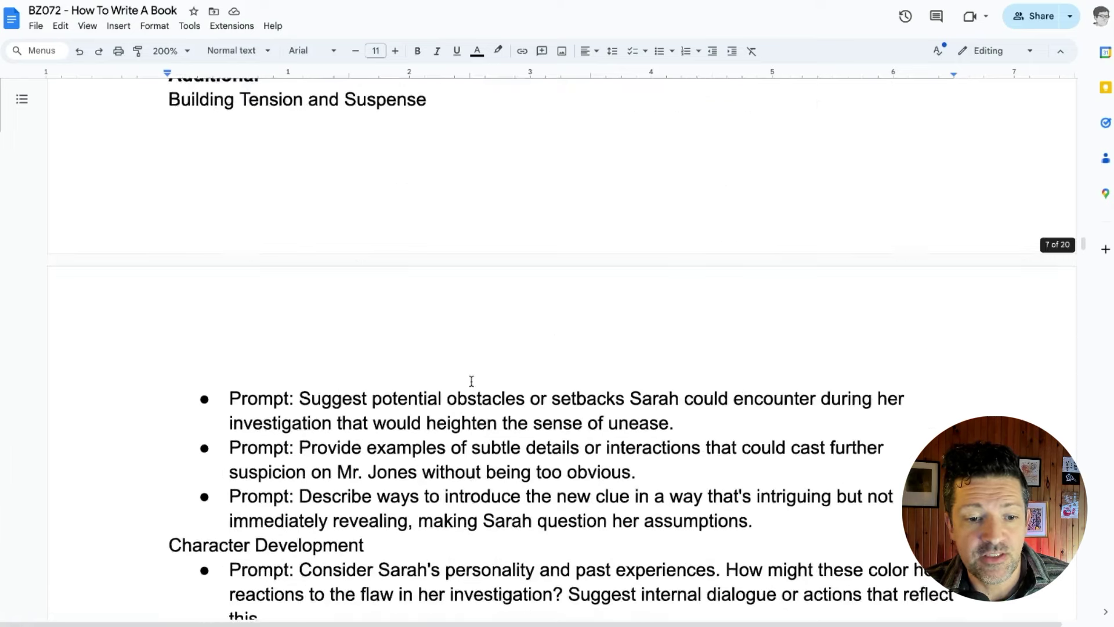
{"action": "scroll", "coordinate": [471, 381], "scroll_direction": "down", "scroll_amount": 2}
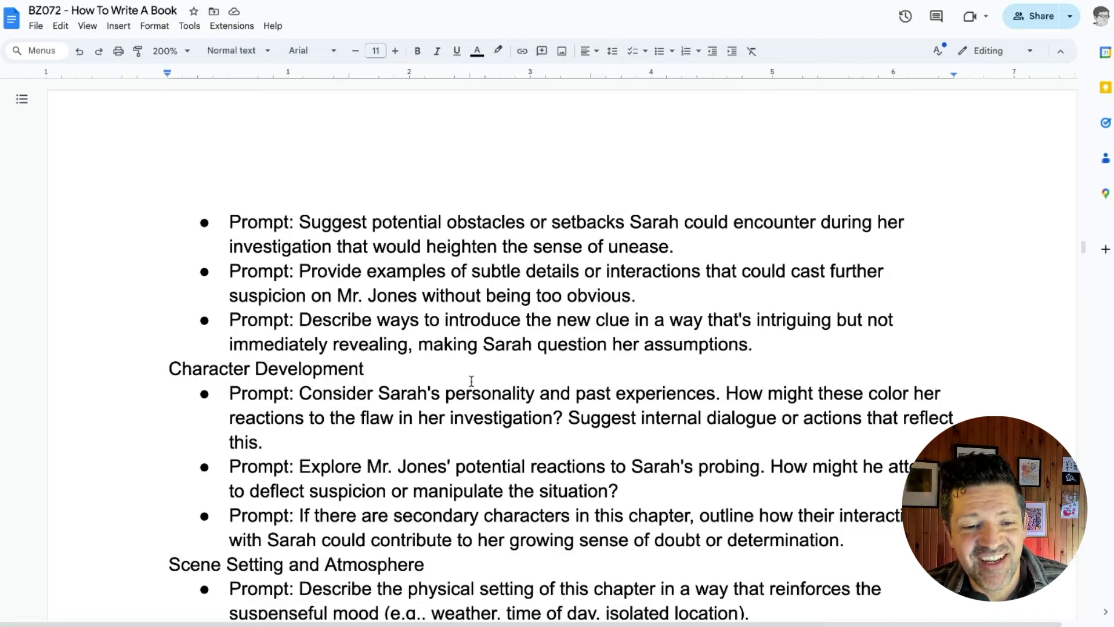
{"action": "left_click", "coordinate": [488, 345]}
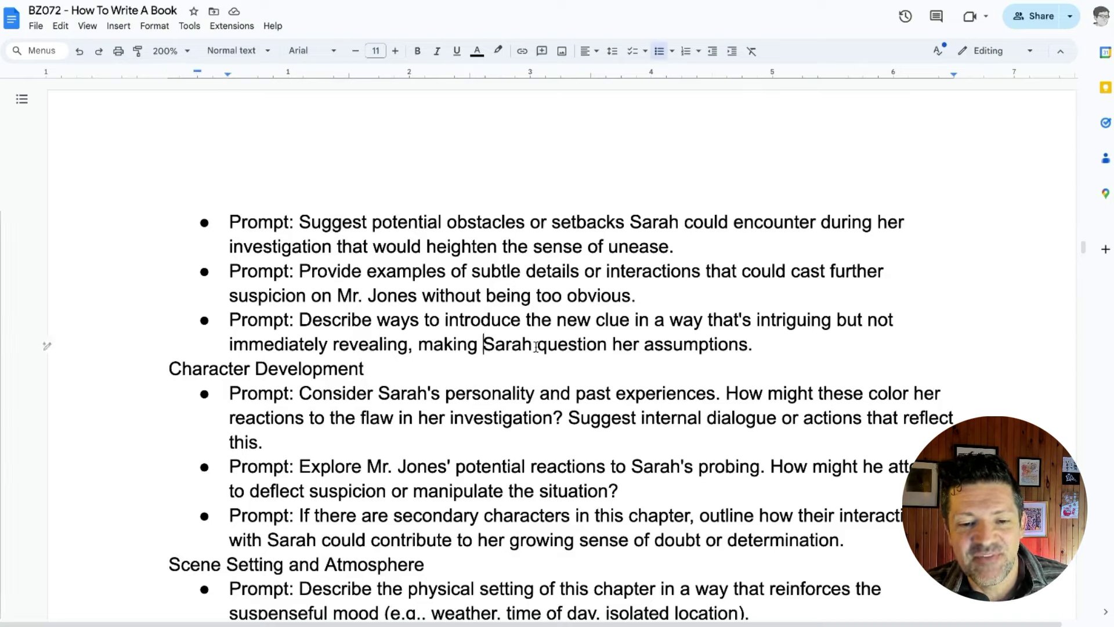
{"action": "left_click", "coordinate": [336, 301]}
{"action": "scroll", "coordinate": [420, 365], "scroll_direction": "down", "scroll_amount": 3}
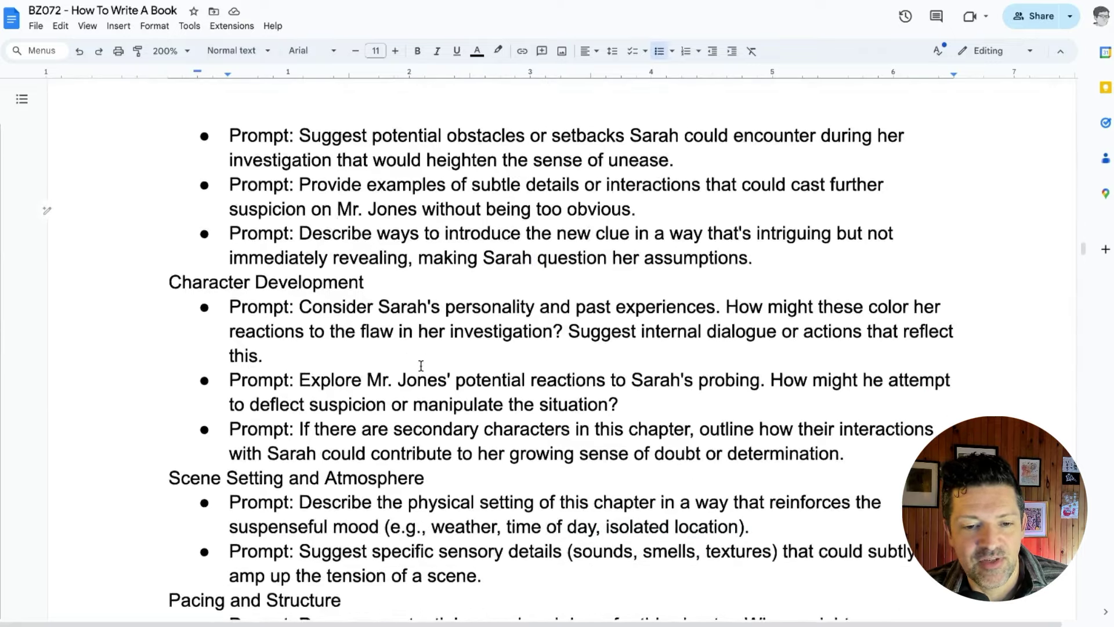
{"action": "scroll", "coordinate": [421, 365], "scroll_direction": "down", "scroll_amount": 2}
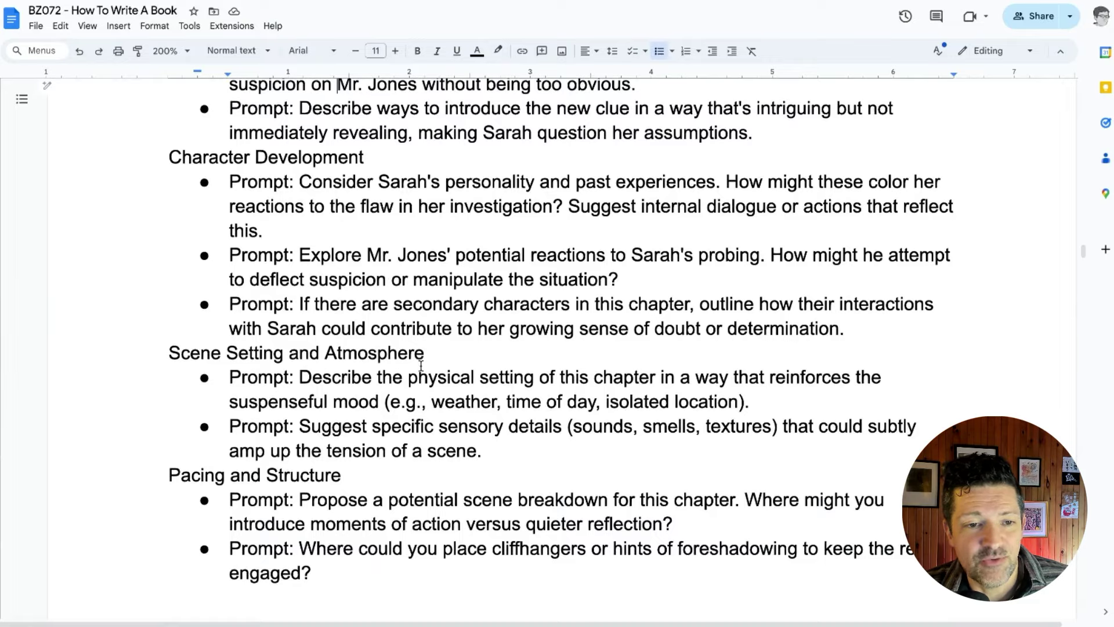
{"action": "scroll", "coordinate": [421, 366], "scroll_direction": "down", "scroll_amount": 1}
{"action": "scroll", "coordinate": [421, 366], "scroll_direction": "down", "scroll_amount": 4}
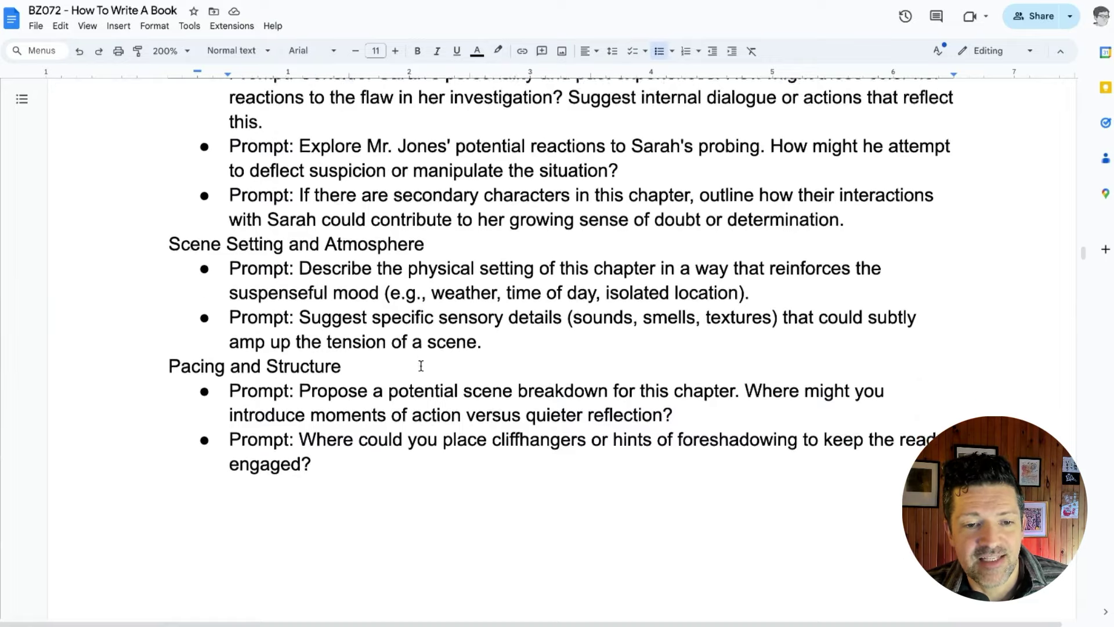
Move on to the First Draft, Tone, and Style section and read its Draft Prompt.
{"action": "scroll", "coordinate": [420, 365], "scroll_direction": "down", "scroll_amount": 6}
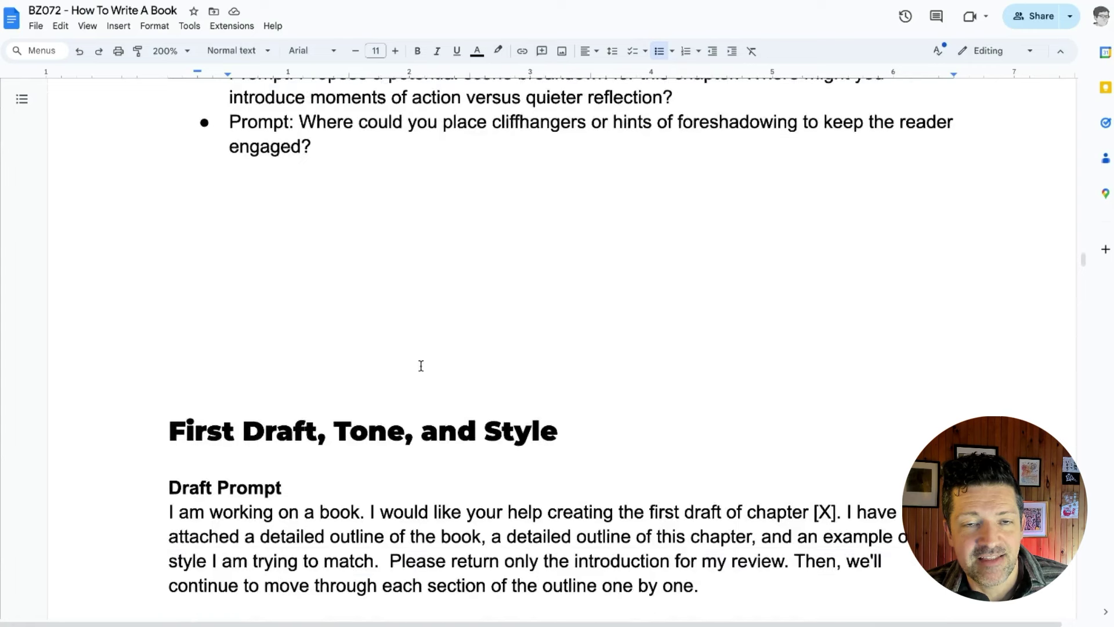
{"action": "scroll", "coordinate": [421, 365], "scroll_direction": "down", "scroll_amount": 4}
{"action": "scroll", "coordinate": [420, 365], "scroll_direction": "down", "scroll_amount": 3}
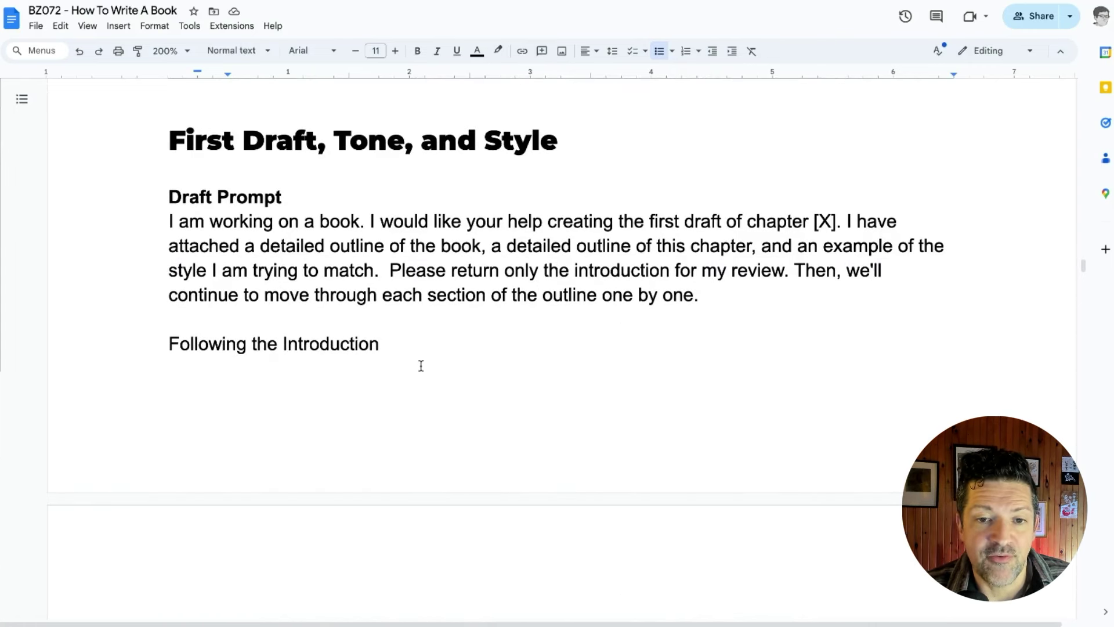
{"action": "scroll", "coordinate": [421, 365], "scroll_direction": "down", "scroll_amount": 1}
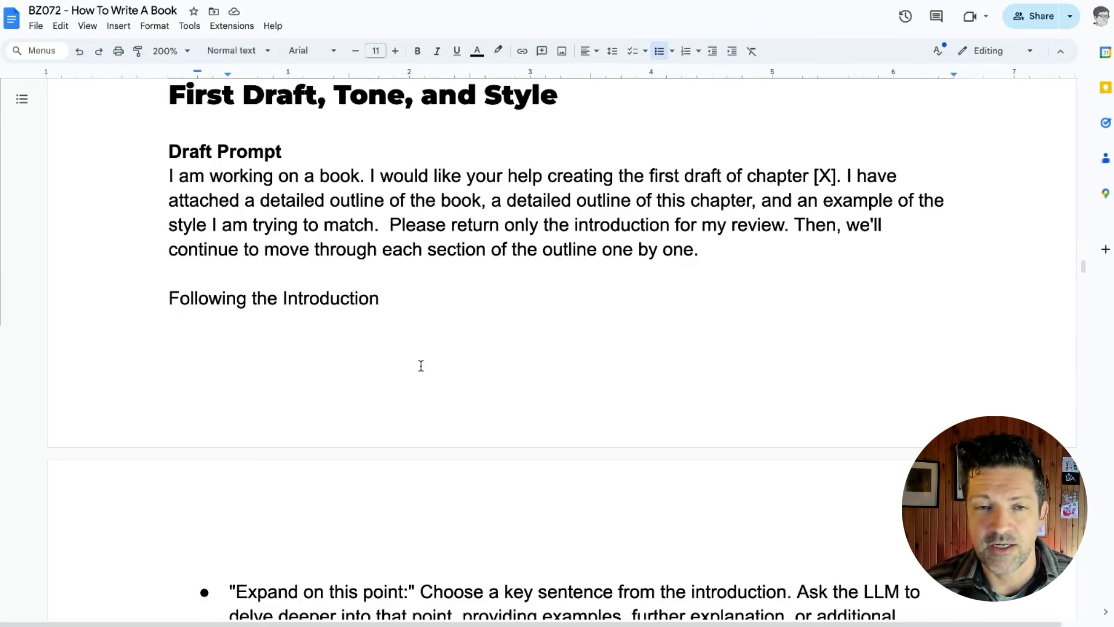
Go to the Engaging Business Authors list and highlight the names Malcolm Gladwell and Adam Grant.
{"action": "scroll", "coordinate": [415, 368], "scroll_direction": "down", "scroll_amount": 10}
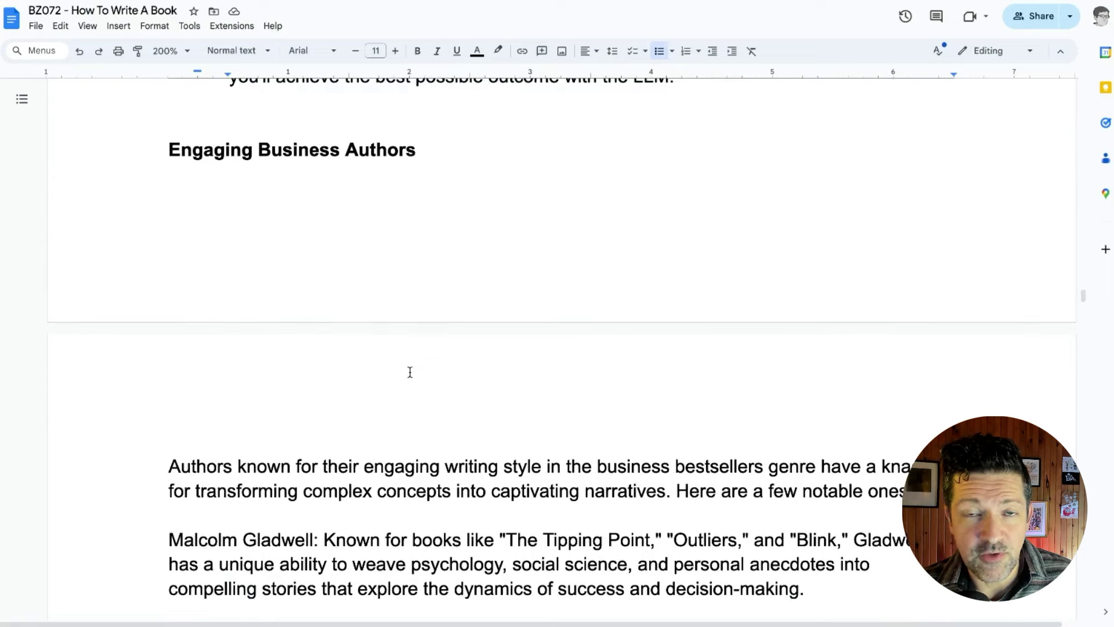
{"action": "scroll", "coordinate": [409, 371], "scroll_direction": "down", "scroll_amount": 2}
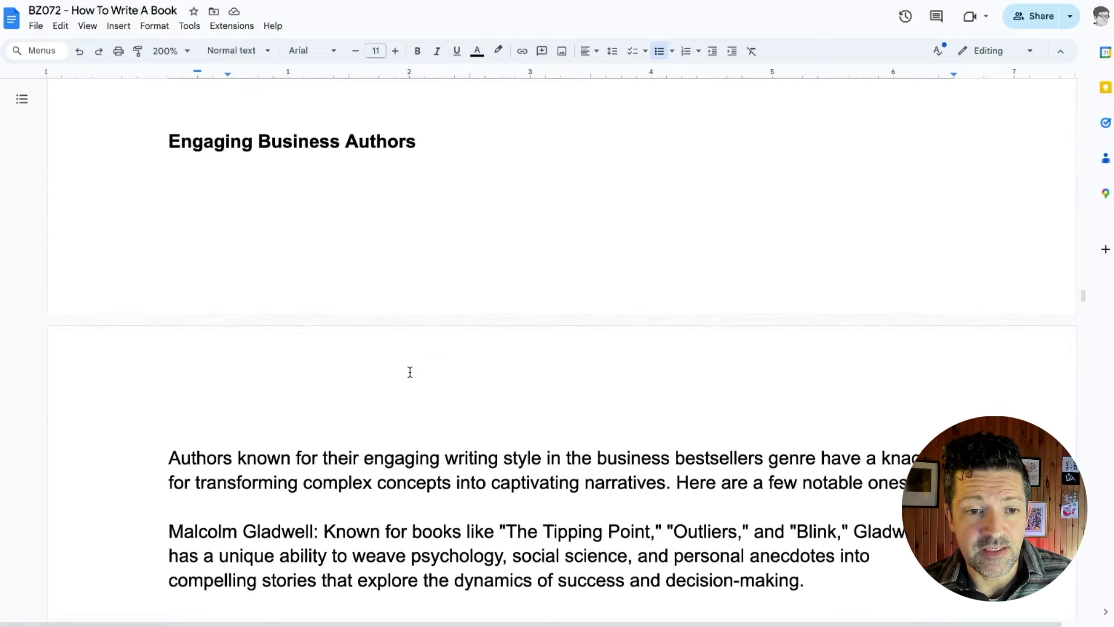
{"action": "scroll", "coordinate": [409, 372], "scroll_direction": "down", "scroll_amount": 3}
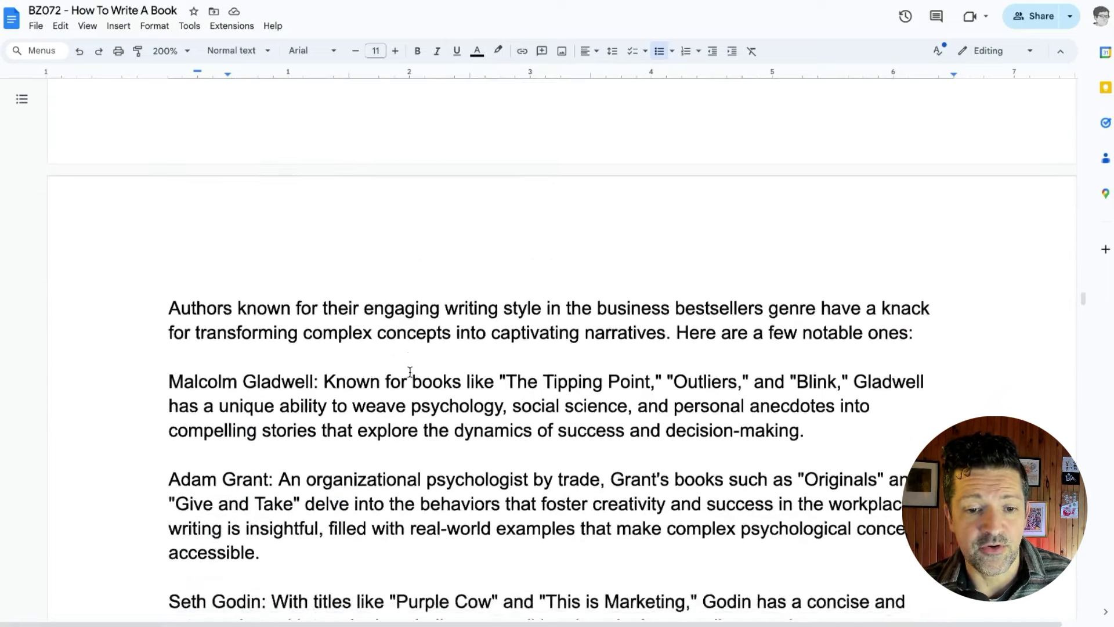
{"action": "scroll", "coordinate": [410, 372], "scroll_direction": "down", "scroll_amount": 1}
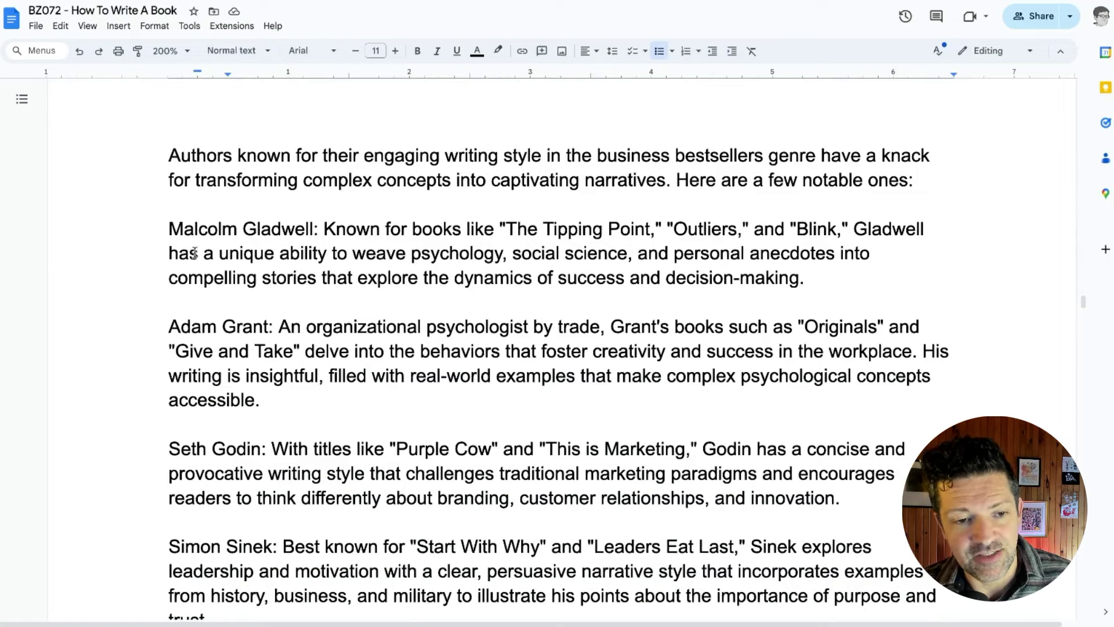
{"action": "left_click_drag", "start_coordinate": [167, 232], "coordinate": [322, 229]}
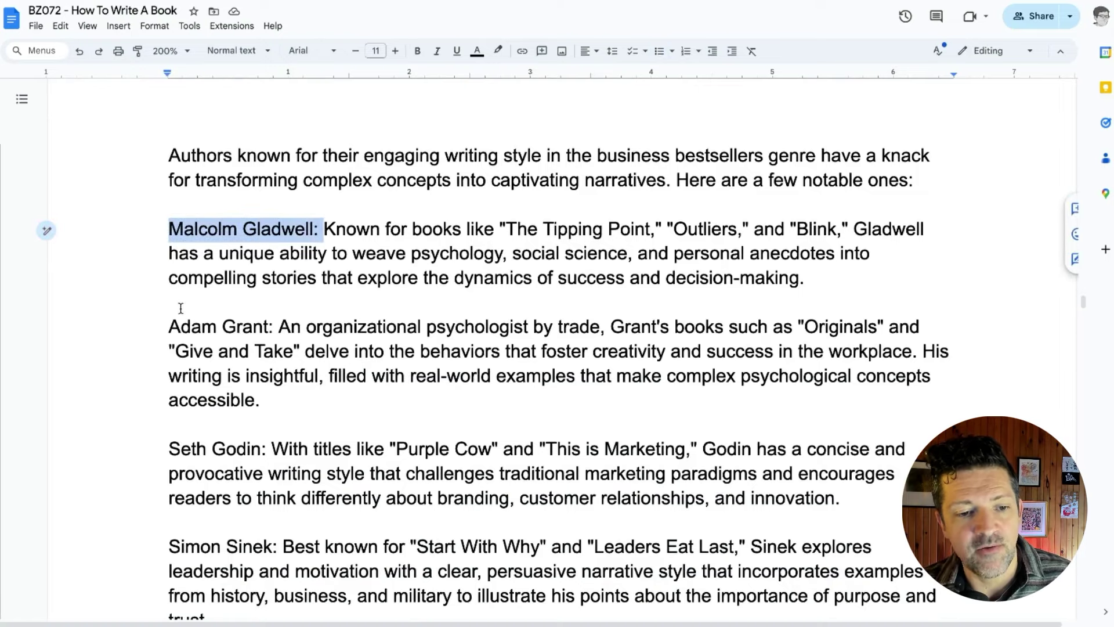
{"action": "left_click_drag", "start_coordinate": [181, 328], "coordinate": [237, 328]}
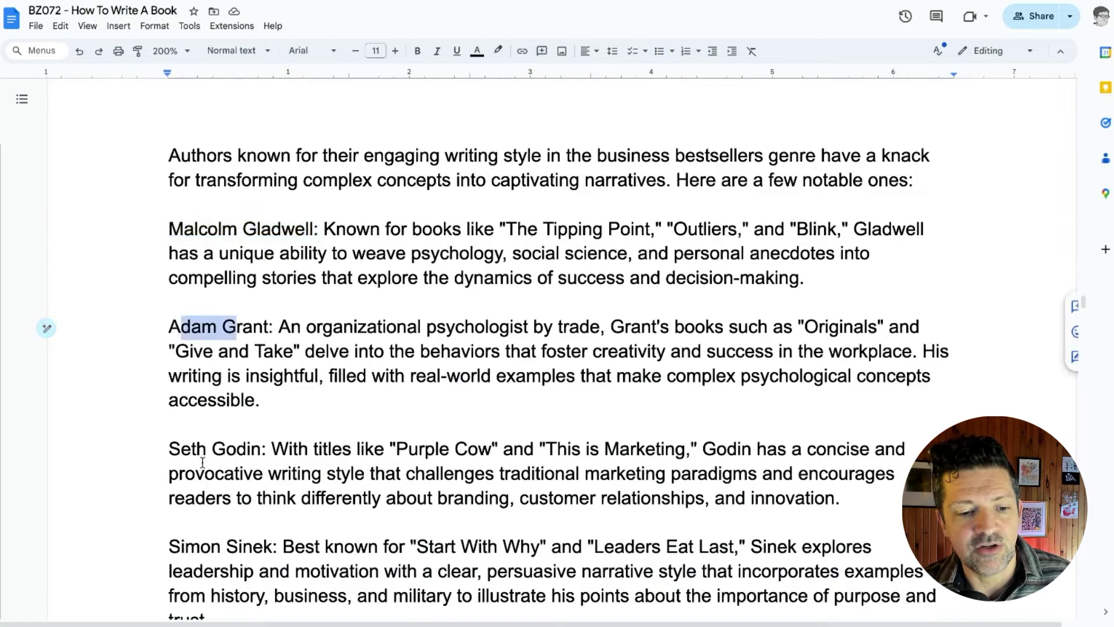
Look through the remaining business authors, from Seth Godin to Brene Brown, and return up the list.
{"action": "scroll", "coordinate": [205, 461], "scroll_direction": "down", "scroll_amount": 2}
{"action": "scroll", "coordinate": [205, 461], "scroll_direction": "down", "scroll_amount": 3}
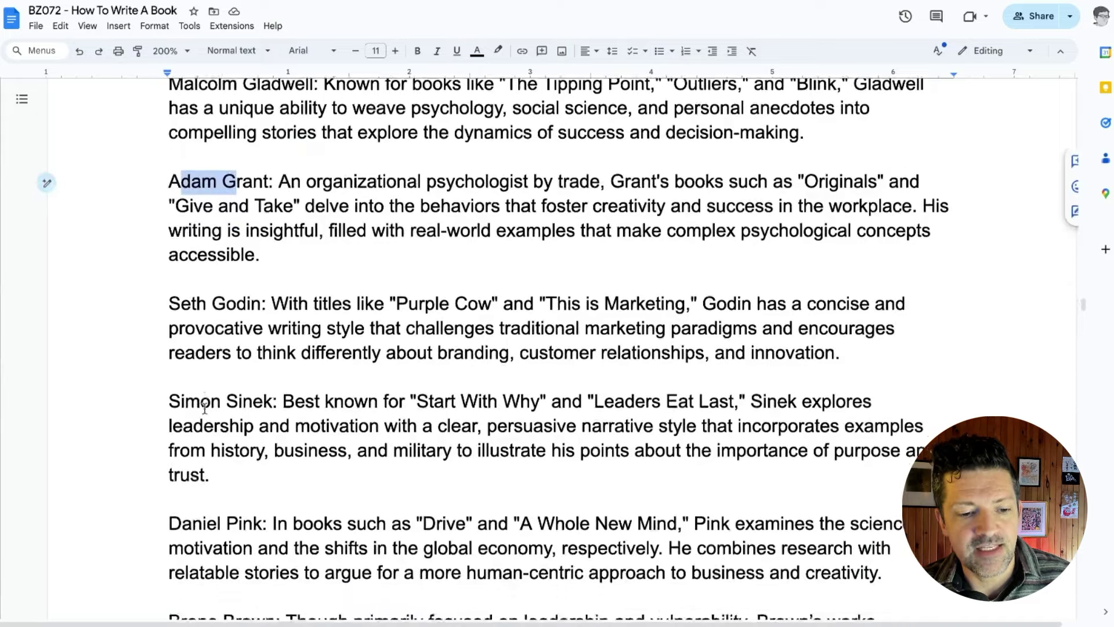
{"action": "scroll", "coordinate": [205, 408], "scroll_direction": "down", "scroll_amount": 3}
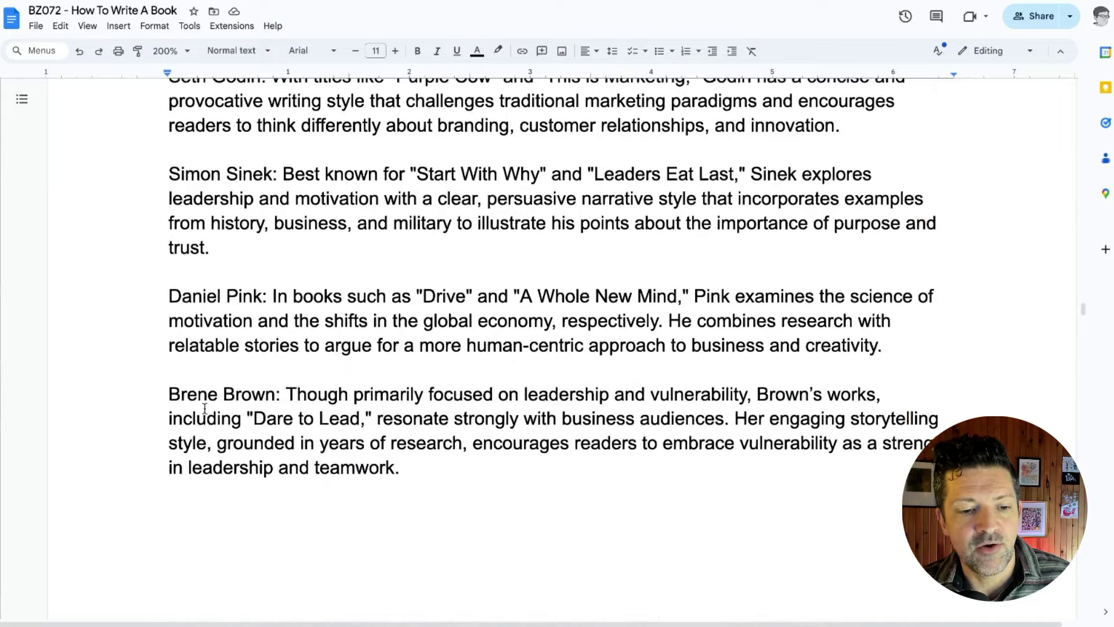
{"action": "scroll", "coordinate": [205, 408], "scroll_direction": "up", "scroll_amount": 3}
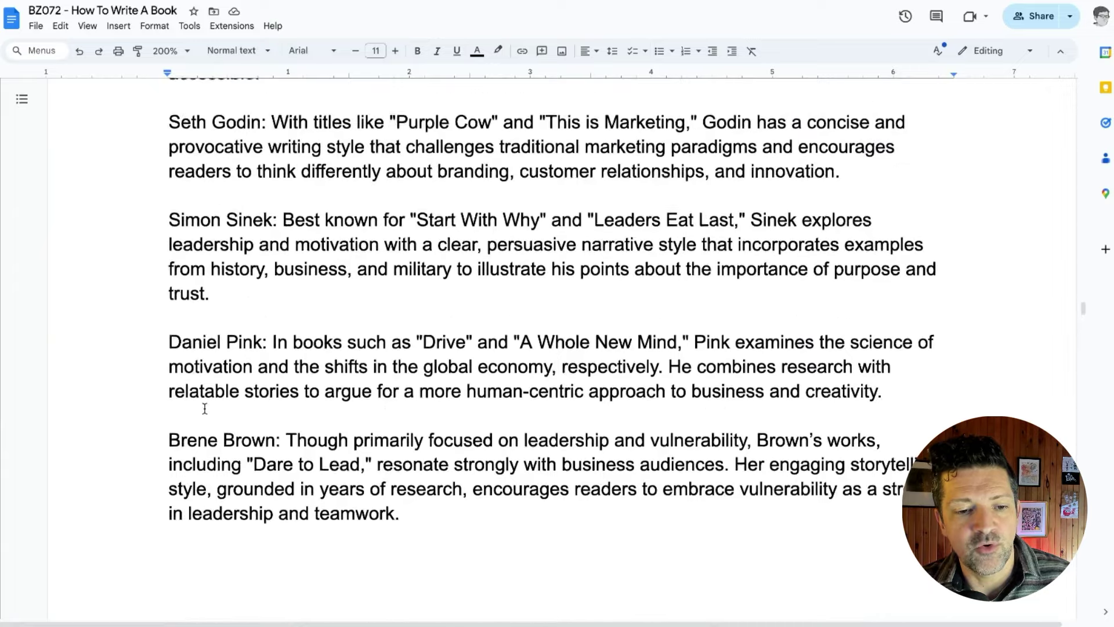
{"action": "scroll", "coordinate": [204, 408], "scroll_direction": "up", "scroll_amount": 4}
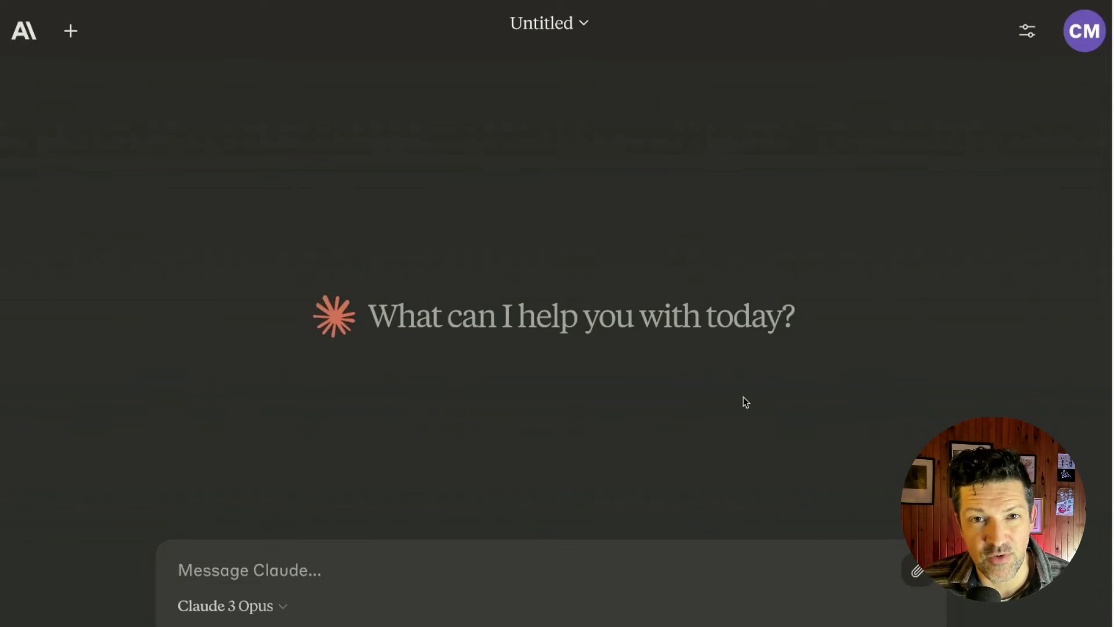
Switch to a new Claude 3 Opus chat and start attaching files to the message.
{"action": "left_click", "coordinate": [927, 580]}
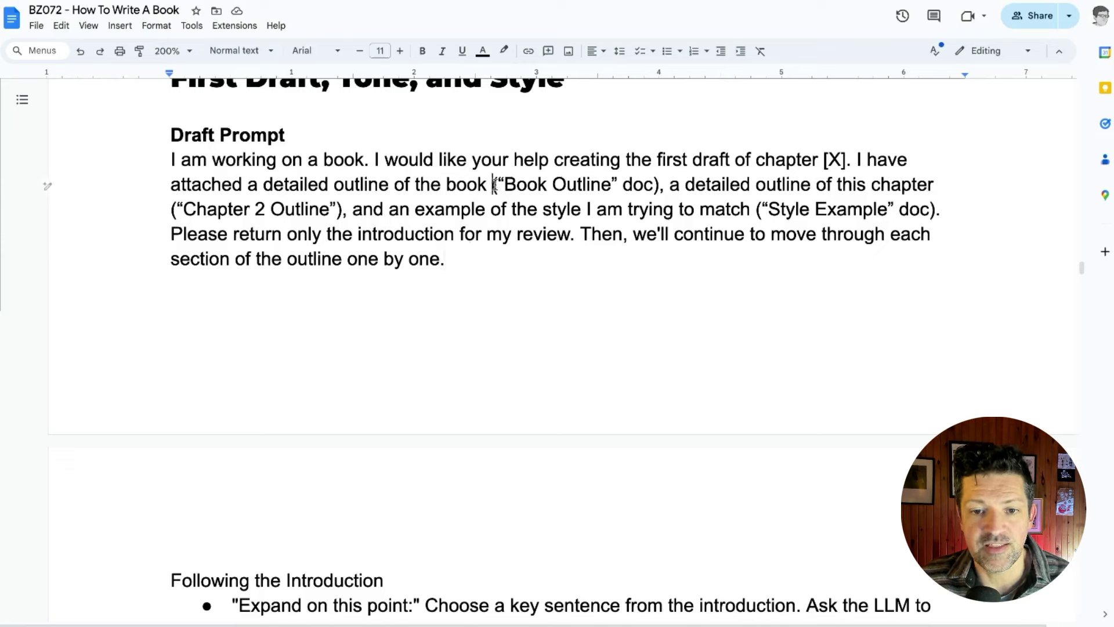
In the guide's Draft Prompt, highlight the "Book Outline" document reference, check the "Style Example" reference, and highlight the end of the closing sentence.
{"action": "left_click_drag", "start_coordinate": [492, 185], "coordinate": [659, 180]}
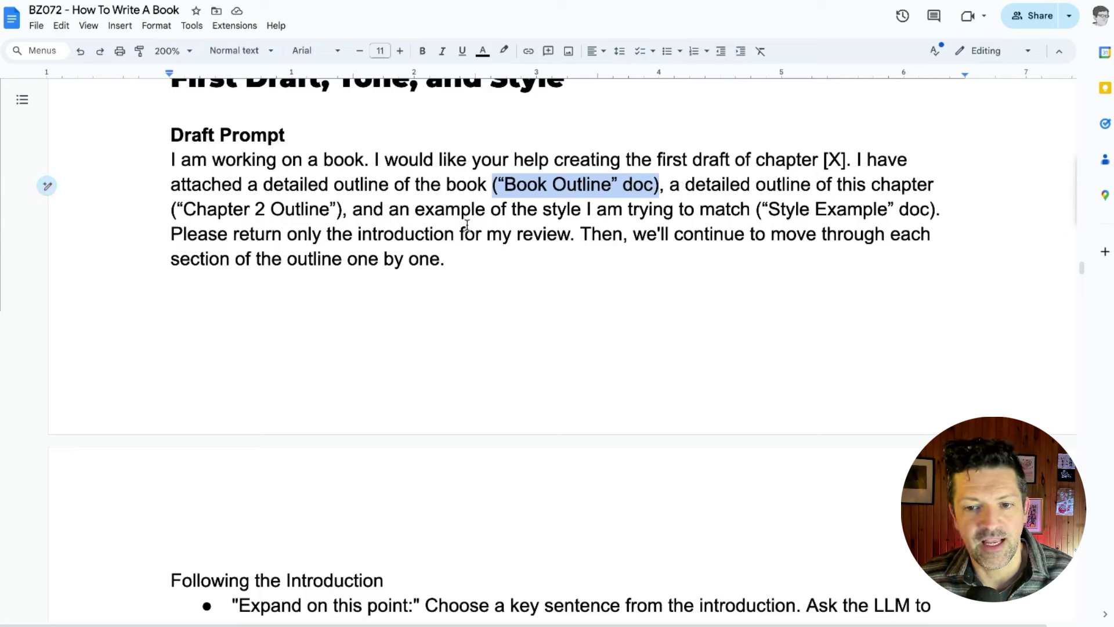
{"action": "left_click", "coordinate": [807, 215]}
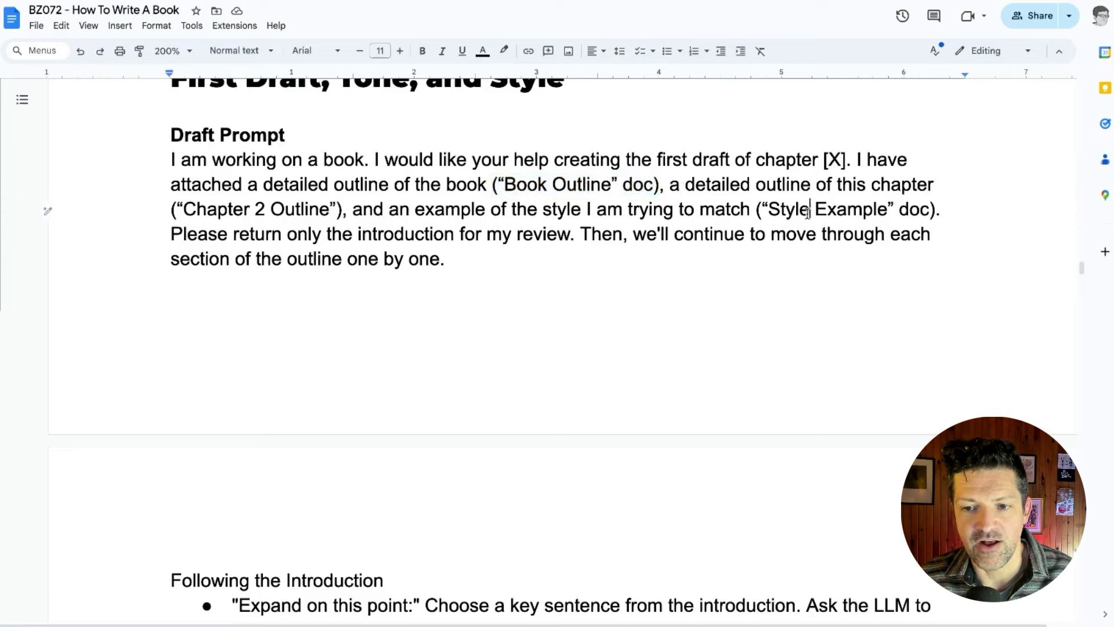
{"action": "double_click", "coordinate": [806, 212]}
{"action": "triple_click", "coordinate": [807, 213]}
{"action": "left_click", "coordinate": [806, 213]}
{"action": "key", "text": "Down"}
{"action": "key", "text": "Down"}
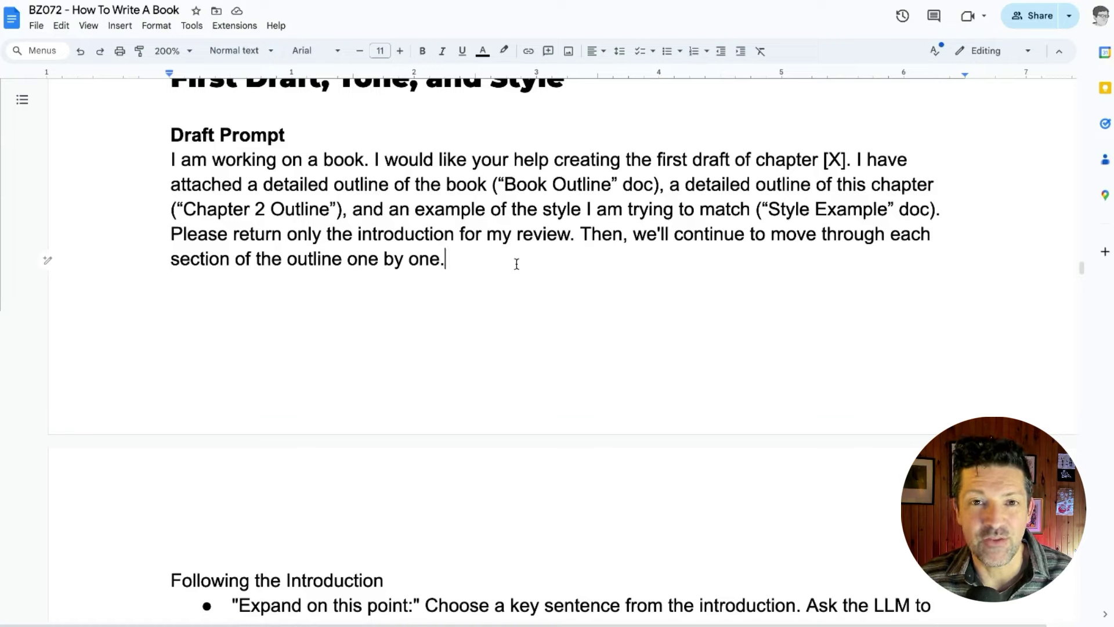
{"action": "left_click_drag", "start_coordinate": [489, 264], "coordinate": [380, 258]}
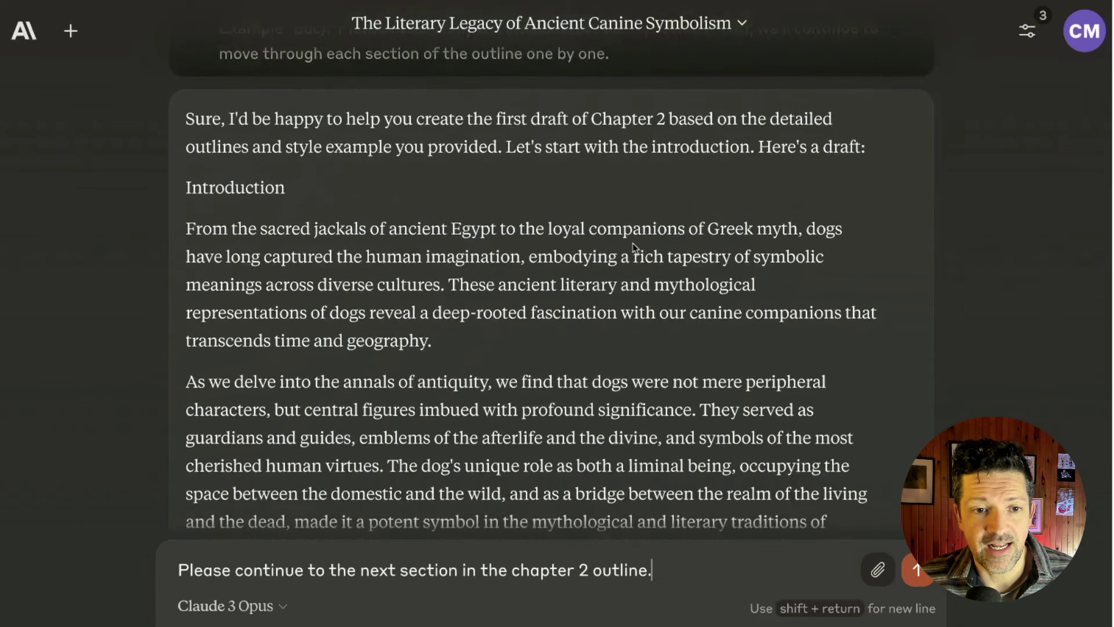
In Claude, read the drafted Chapter 2 introduction and send "Please continue to the next section in the chapter 2 outline.".
{"action": "scroll", "coordinate": [634, 247], "scroll_direction": "down", "scroll_amount": 3}
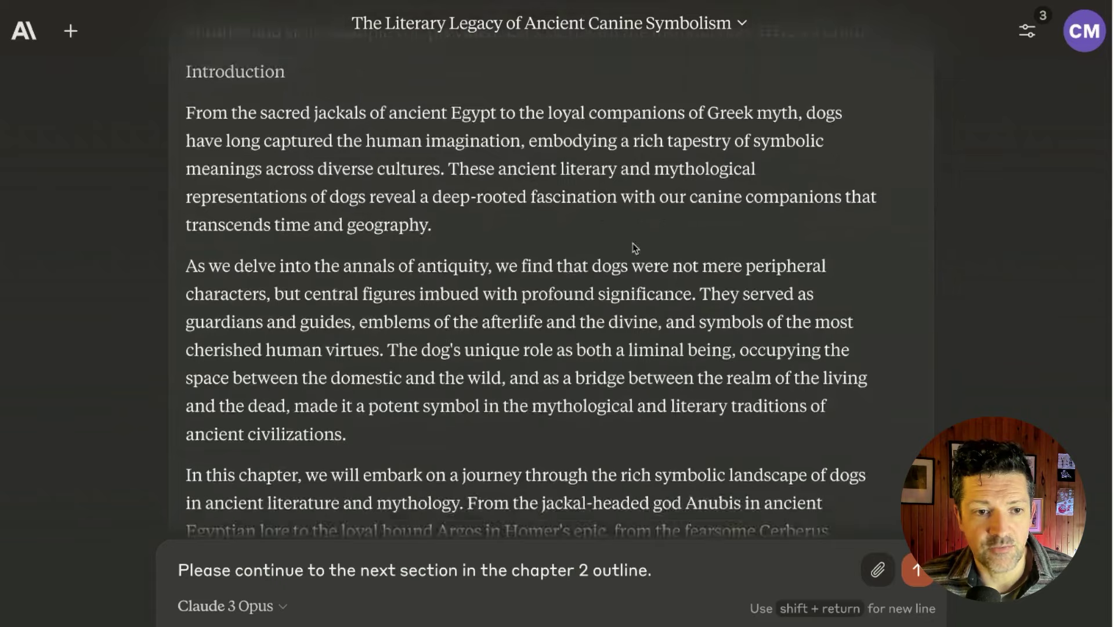
{"action": "scroll", "coordinate": [634, 247], "scroll_direction": "down", "scroll_amount": 2}
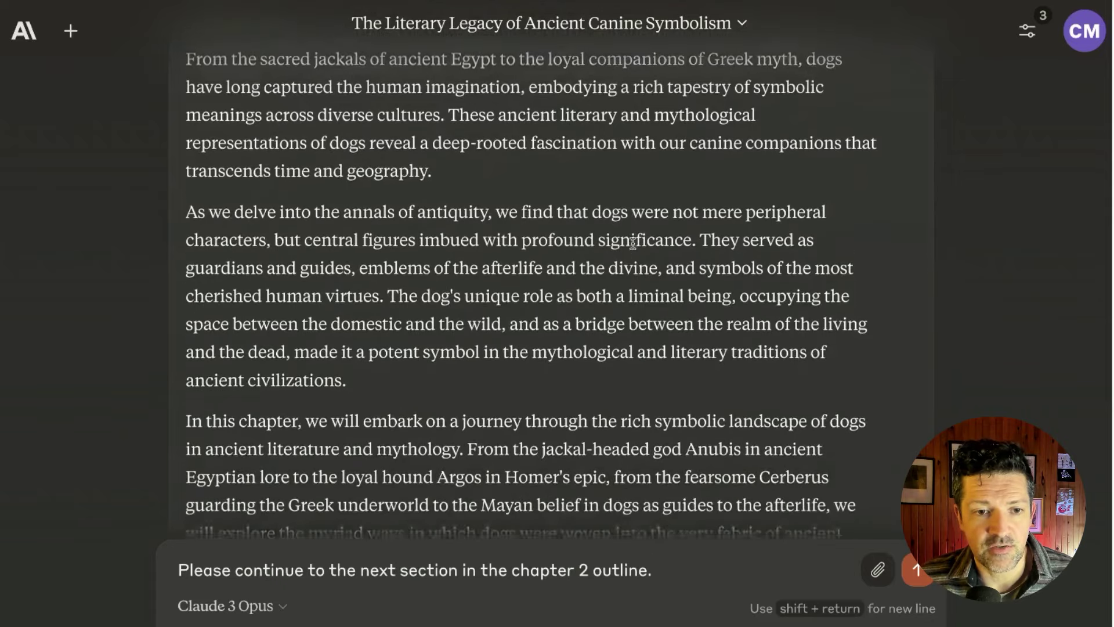
{"action": "scroll", "coordinate": [632, 243], "scroll_direction": "down", "scroll_amount": 6}
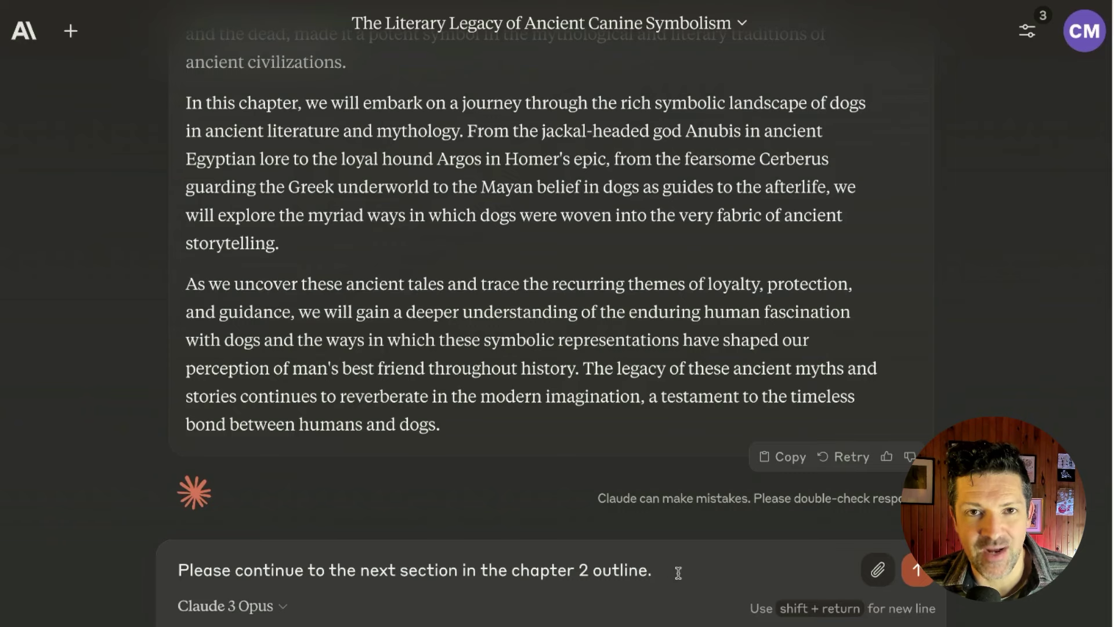
{"action": "key", "text": "Return"}
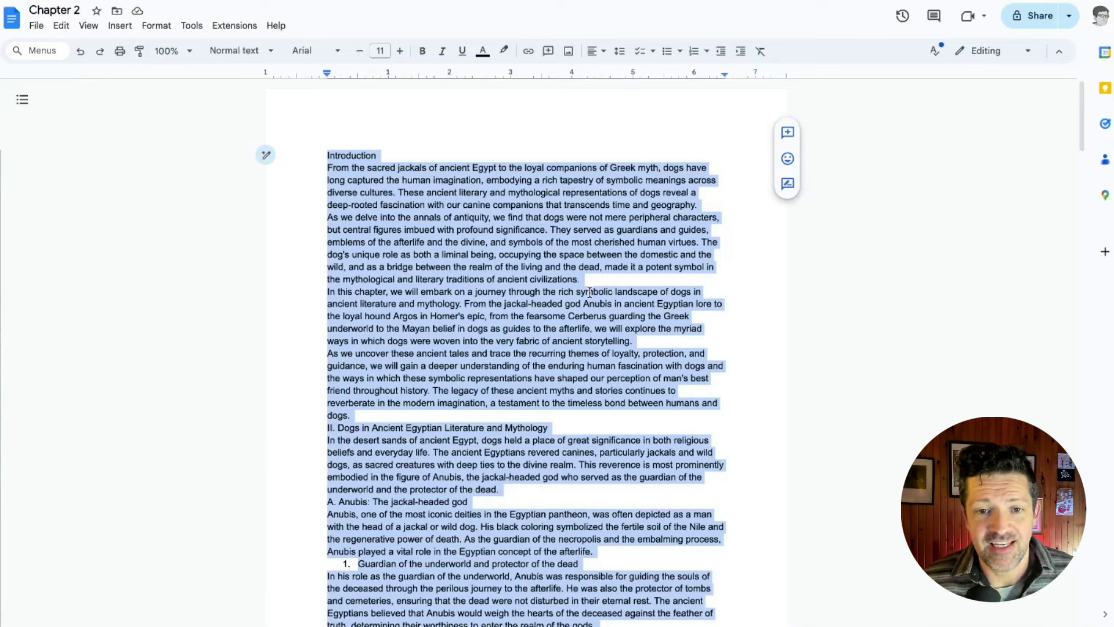
Switch to the Chapter 2 document in Google Docs and look through the compiled draft from the introduction to the Mesoamerican section.
{"action": "scroll", "coordinate": [636, 351], "scroll_direction": "down", "scroll_amount": 1}
{"action": "scroll", "coordinate": [635, 350], "scroll_direction": "down", "scroll_amount": 10}
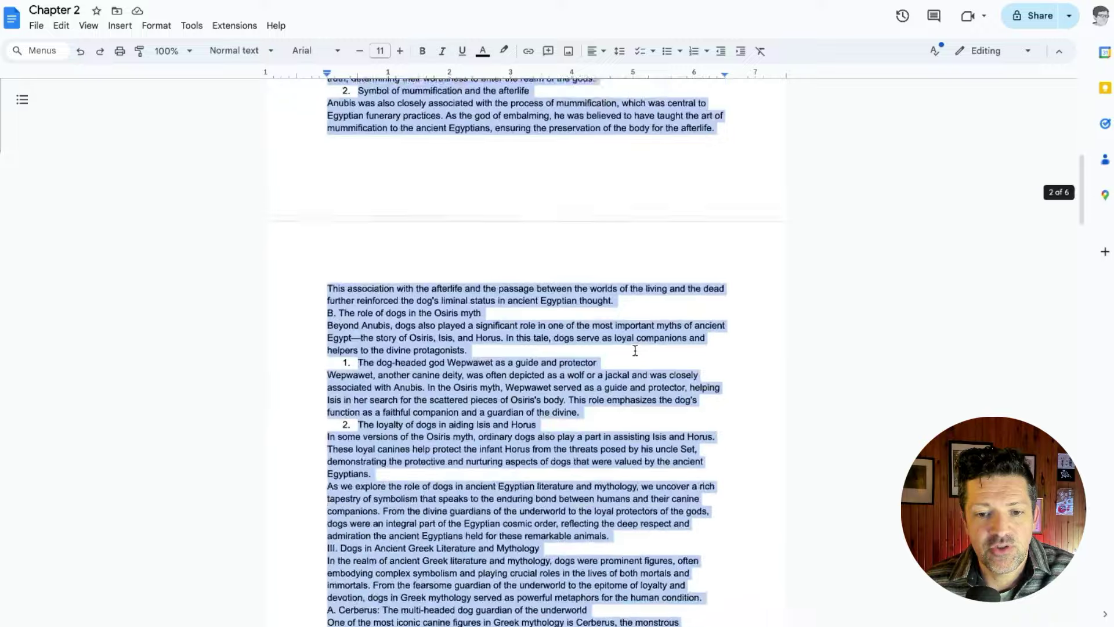
{"action": "scroll", "coordinate": [636, 350], "scroll_direction": "down", "scroll_amount": 20}
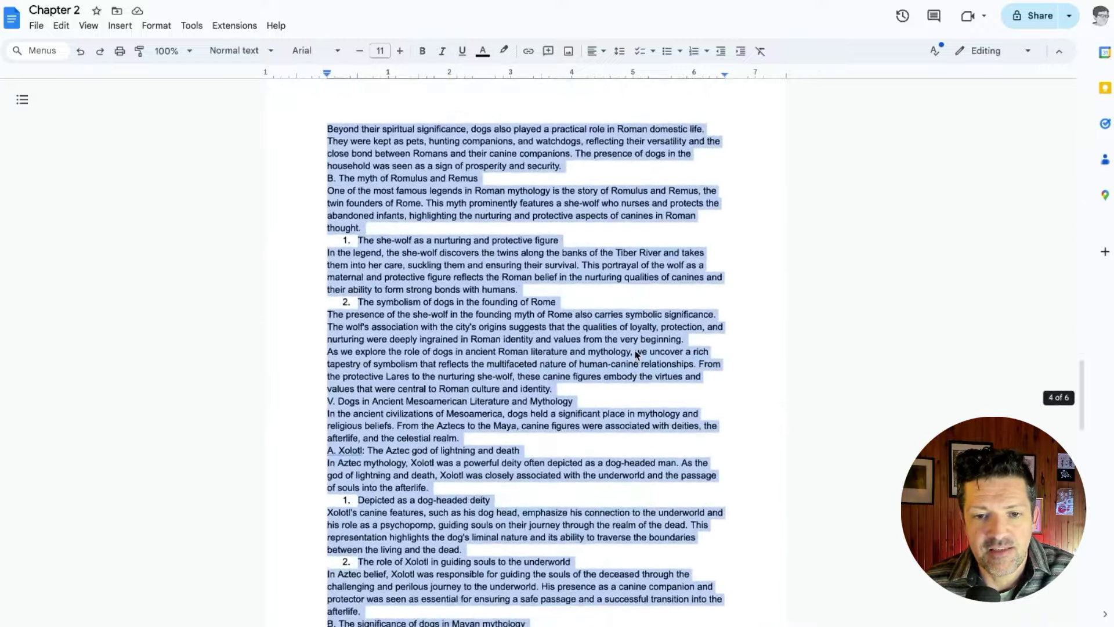
Look through the rest of the compiled Chapter 2 draft and return toward its beginning.
{"action": "scroll", "coordinate": [635, 355], "scroll_direction": "down", "scroll_amount": 5}
{"action": "scroll", "coordinate": [635, 355], "scroll_direction": "up", "scroll_amount": 15}
{"action": "scroll", "coordinate": [637, 354], "scroll_direction": "up", "scroll_amount": 20}
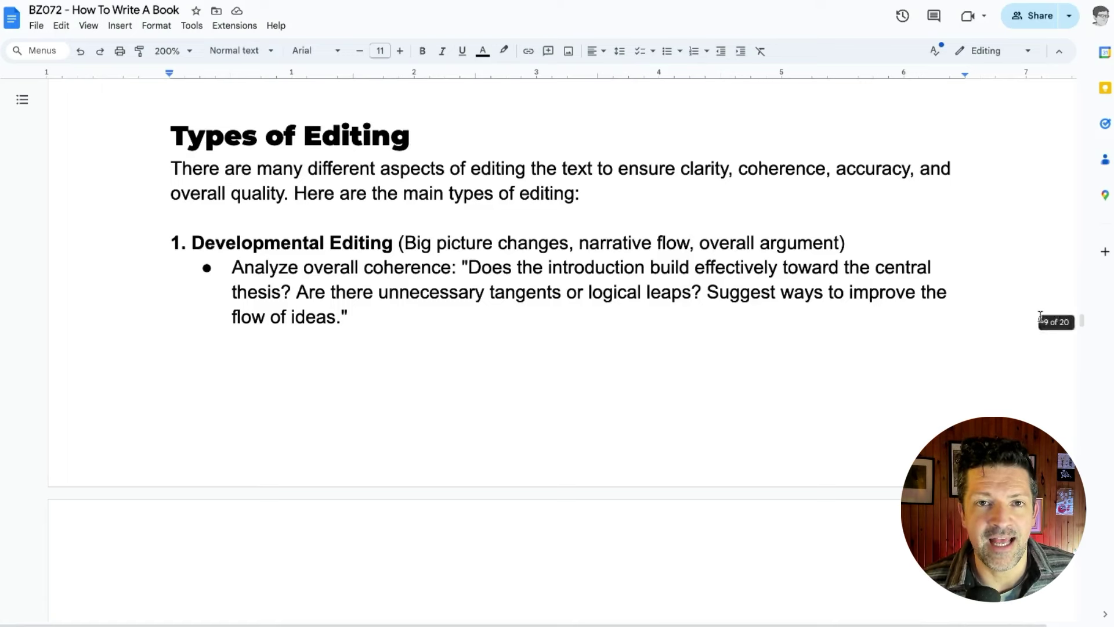
Switch to the "BZ072 - How To Write A Book" guide and read the Developmental and Structural Editing prompts under Types of Editing.
{"action": "scroll", "coordinate": [891, 286], "scroll_direction": "down", "scroll_amount": 1}
{"action": "scroll", "coordinate": [891, 286], "scroll_direction": "down", "scroll_amount": 2}
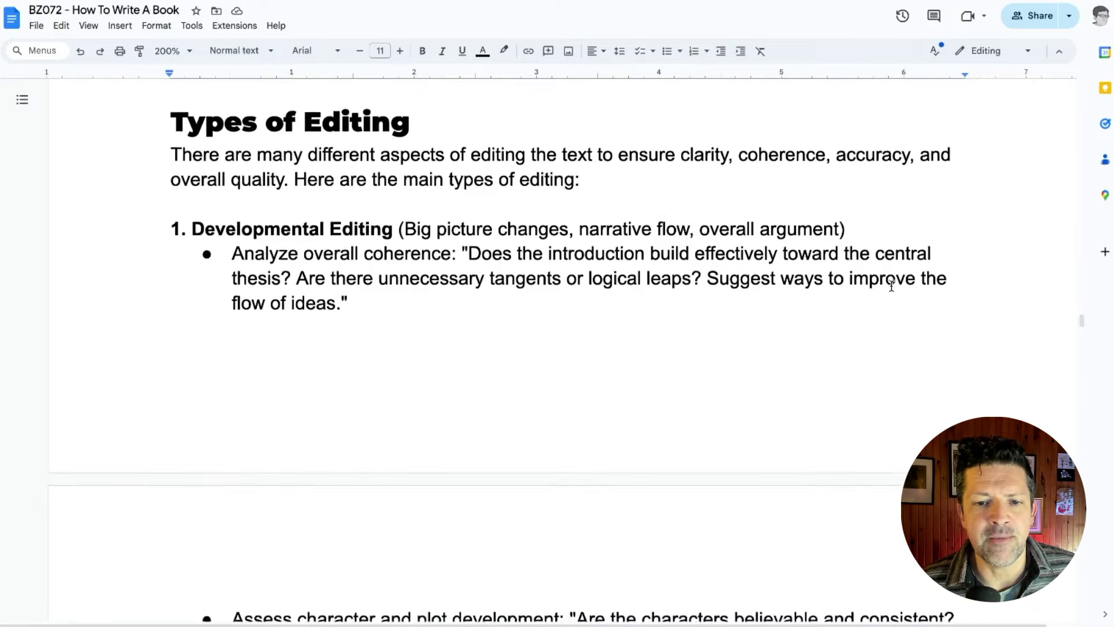
{"action": "scroll", "coordinate": [891, 286], "scroll_direction": "down", "scroll_amount": 2}
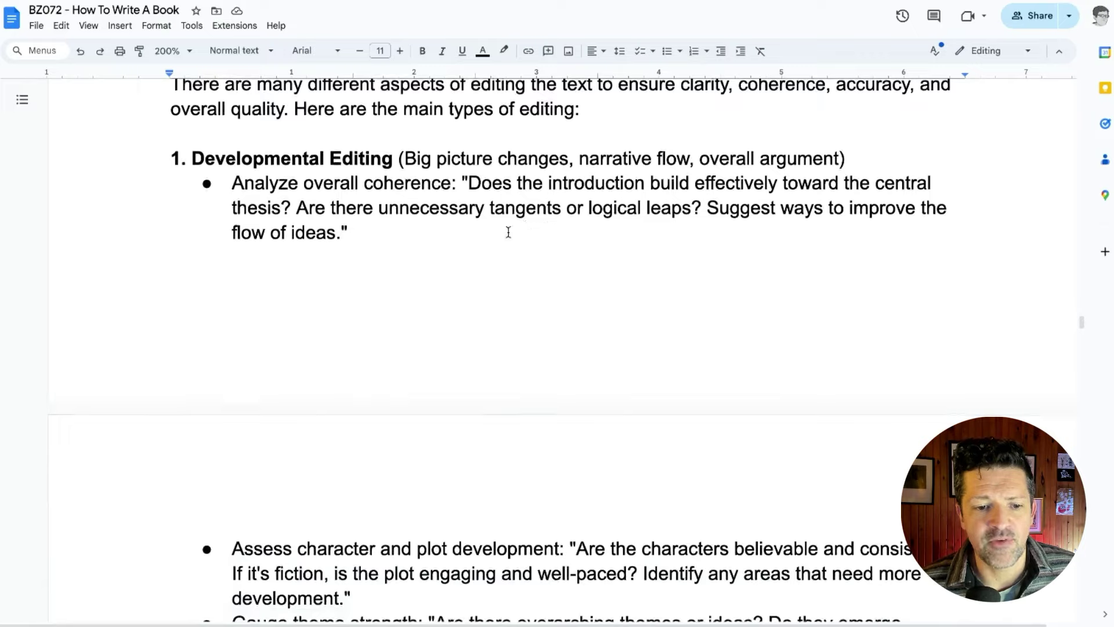
{"action": "scroll", "coordinate": [507, 231], "scroll_direction": "down", "scroll_amount": 4}
{"action": "scroll", "coordinate": [508, 232], "scroll_direction": "down", "scroll_amount": 3}
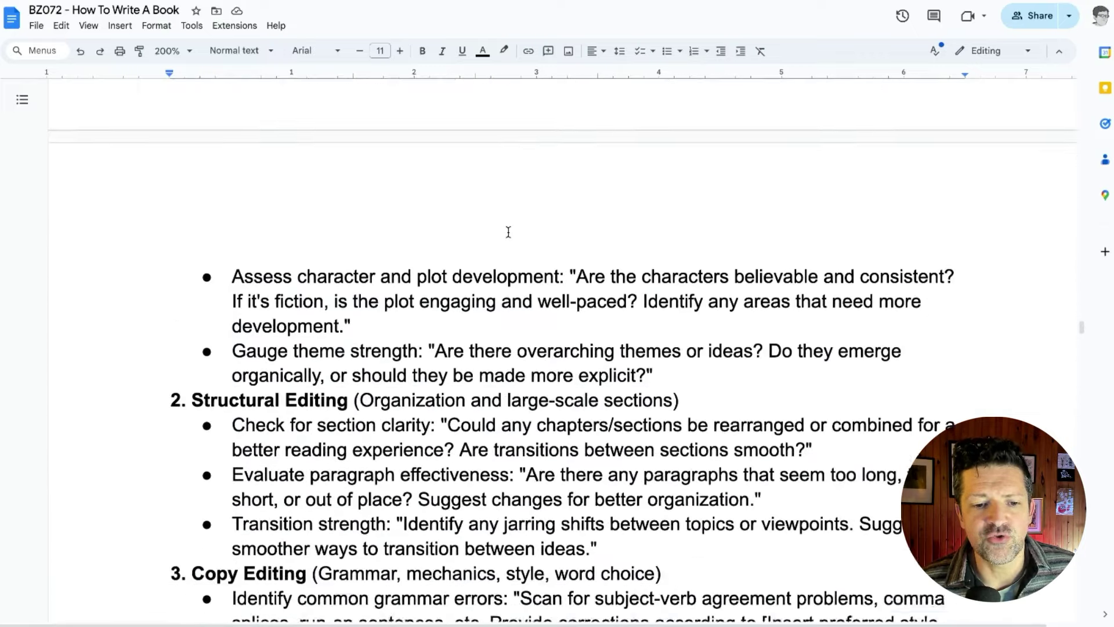
{"action": "scroll", "coordinate": [509, 232], "scroll_direction": "down", "scroll_amount": 3}
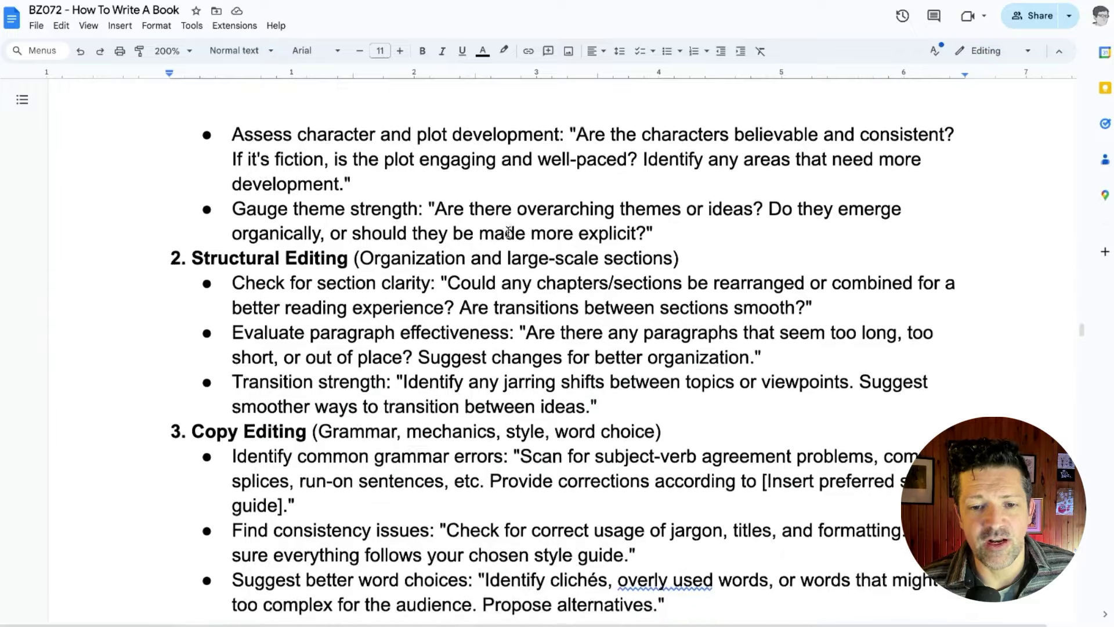
{"action": "scroll", "coordinate": [508, 232], "scroll_direction": "down", "scroll_amount": 1}
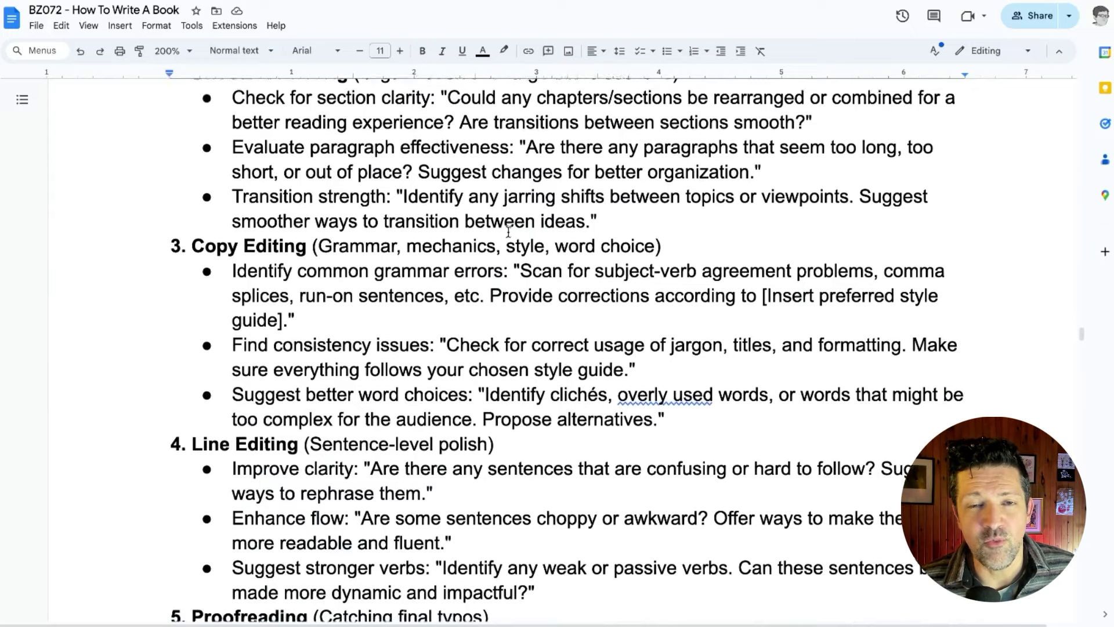
Read the guide's prompts for Copy Editing, Line Editing, Proofreading, Content Editing and Technical Editing.
{"action": "scroll", "coordinate": [508, 232], "scroll_direction": "down", "scroll_amount": 1}
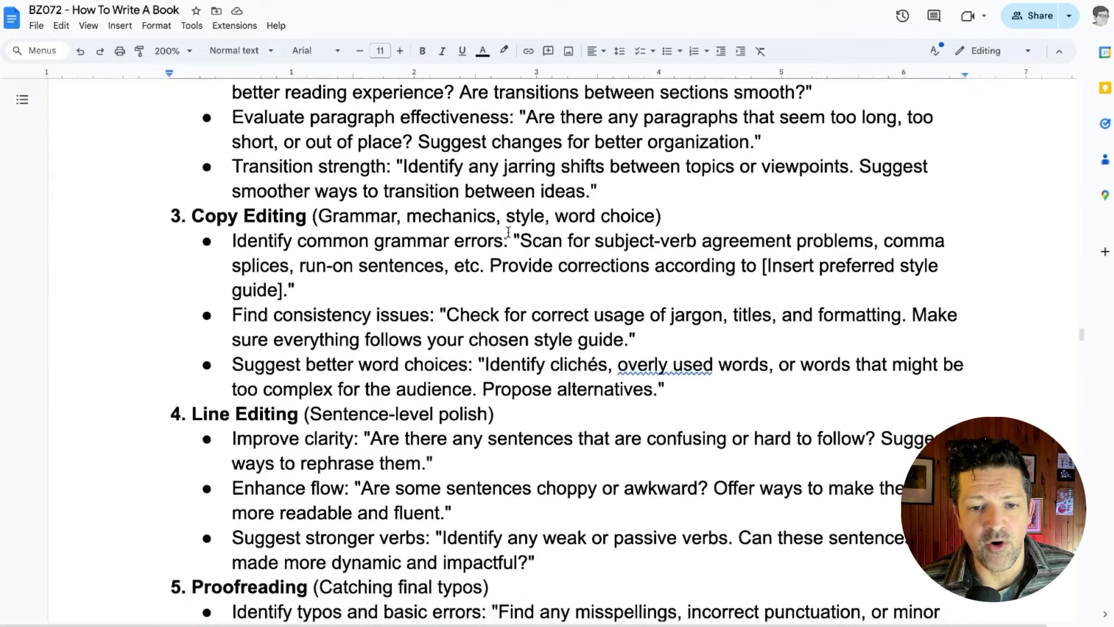
{"action": "scroll", "coordinate": [508, 232], "scroll_direction": "down", "scroll_amount": 2}
{"action": "scroll", "coordinate": [508, 232], "scroll_direction": "down", "scroll_amount": 3}
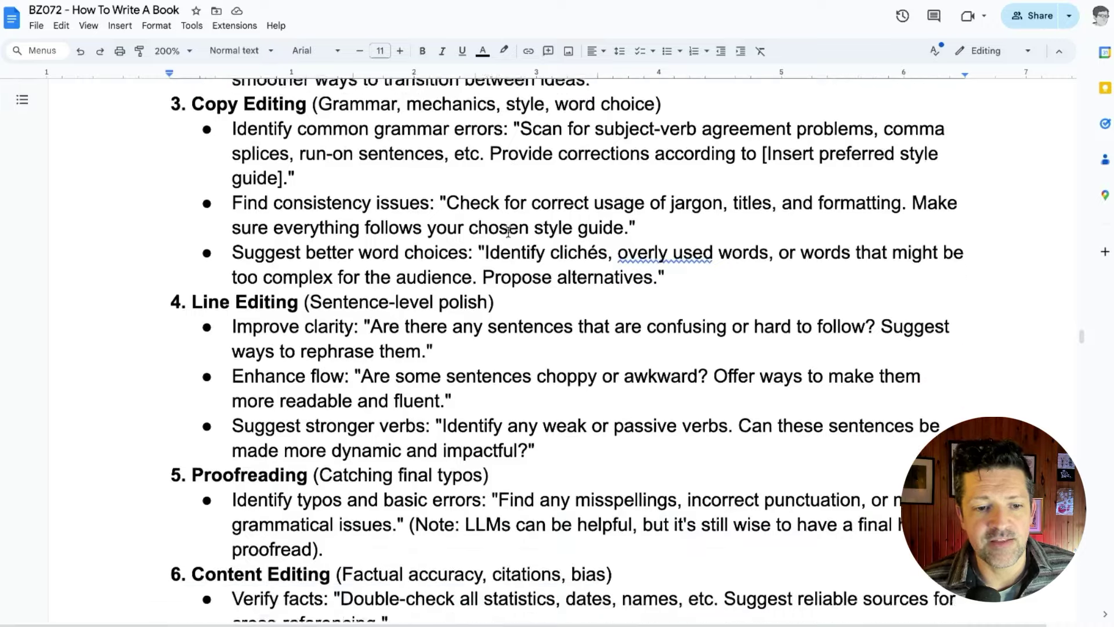
{"action": "scroll", "coordinate": [508, 233], "scroll_direction": "up", "scroll_amount": 3}
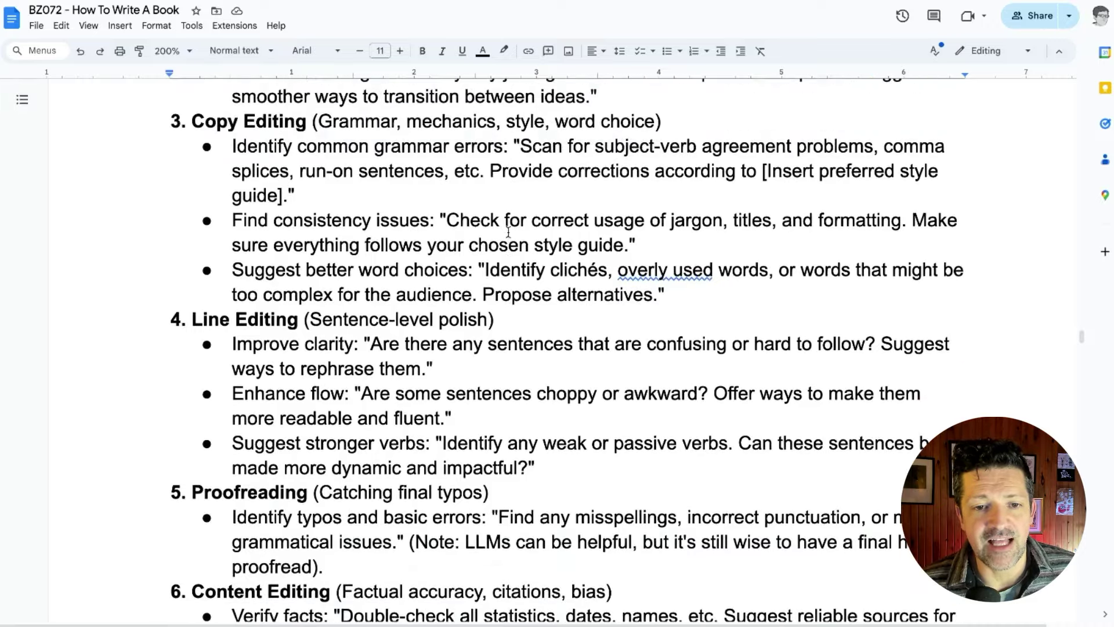
{"action": "scroll", "coordinate": [508, 232], "scroll_direction": "down", "scroll_amount": 2}
{"action": "scroll", "coordinate": [508, 232], "scroll_direction": "down", "scroll_amount": 4}
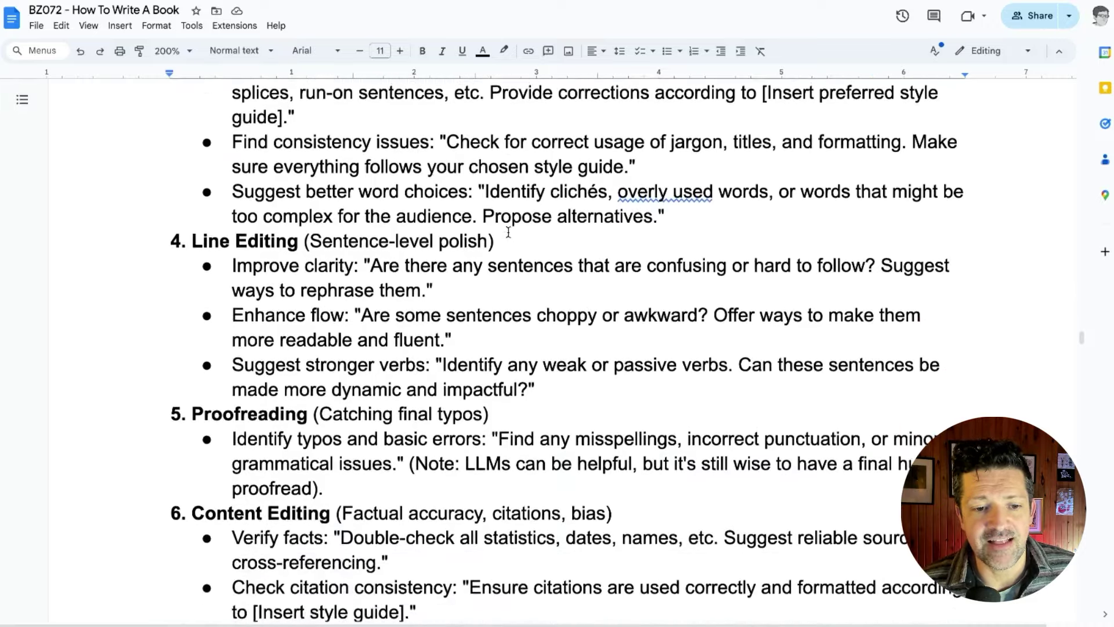
{"action": "scroll", "coordinate": [508, 232], "scroll_direction": "down", "scroll_amount": 1}
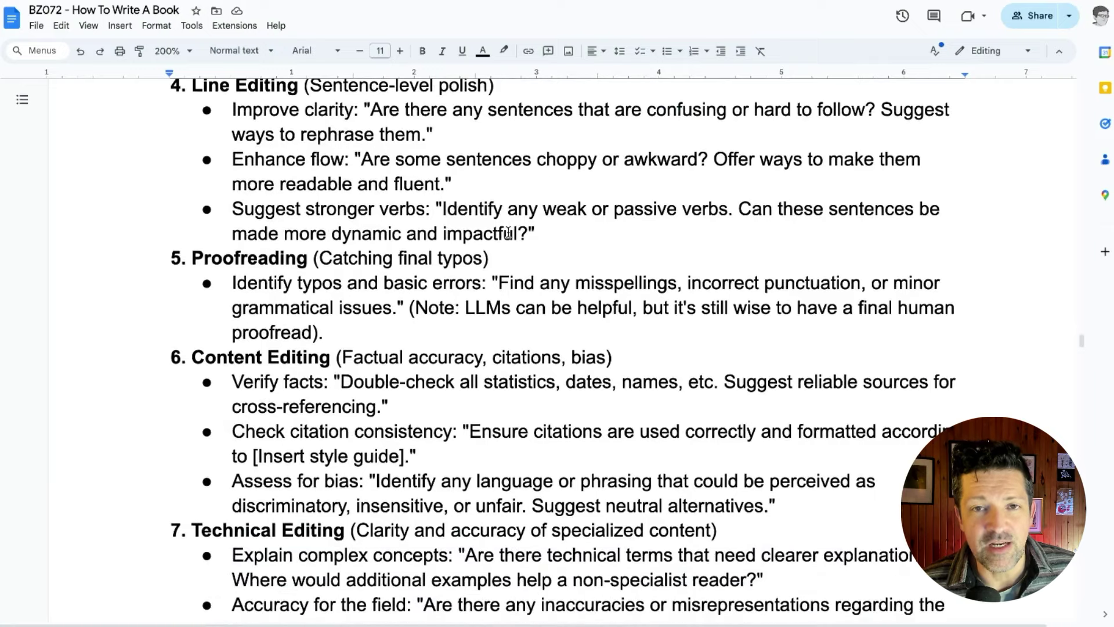
{"action": "scroll", "coordinate": [508, 232], "scroll_direction": "down", "scroll_amount": 1}
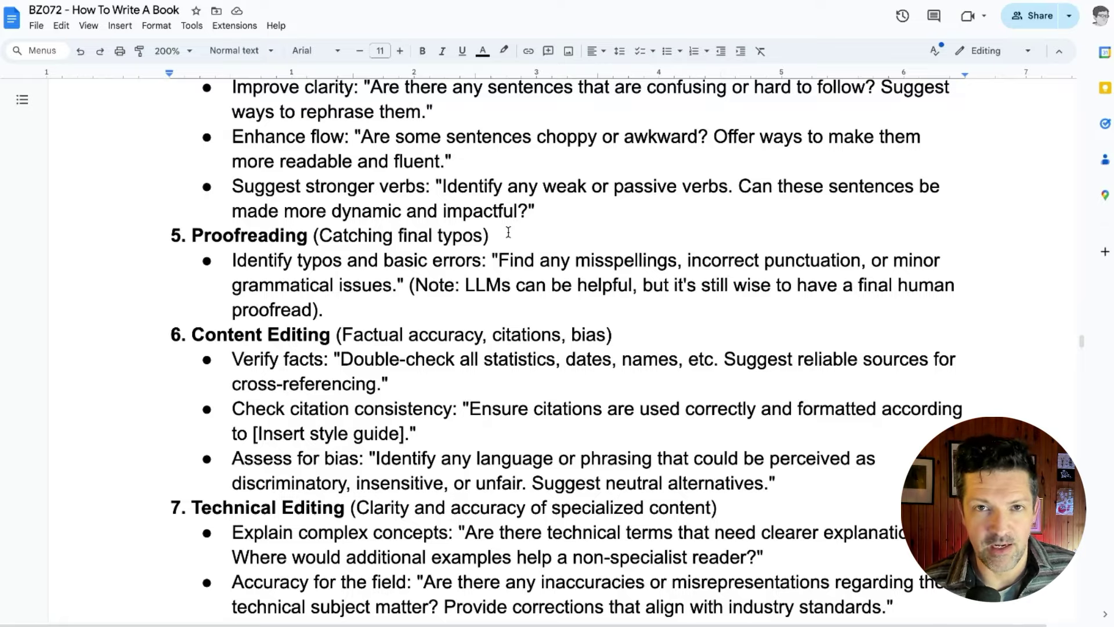
{"action": "scroll", "coordinate": [508, 232], "scroll_direction": "up", "scroll_amount": 15}
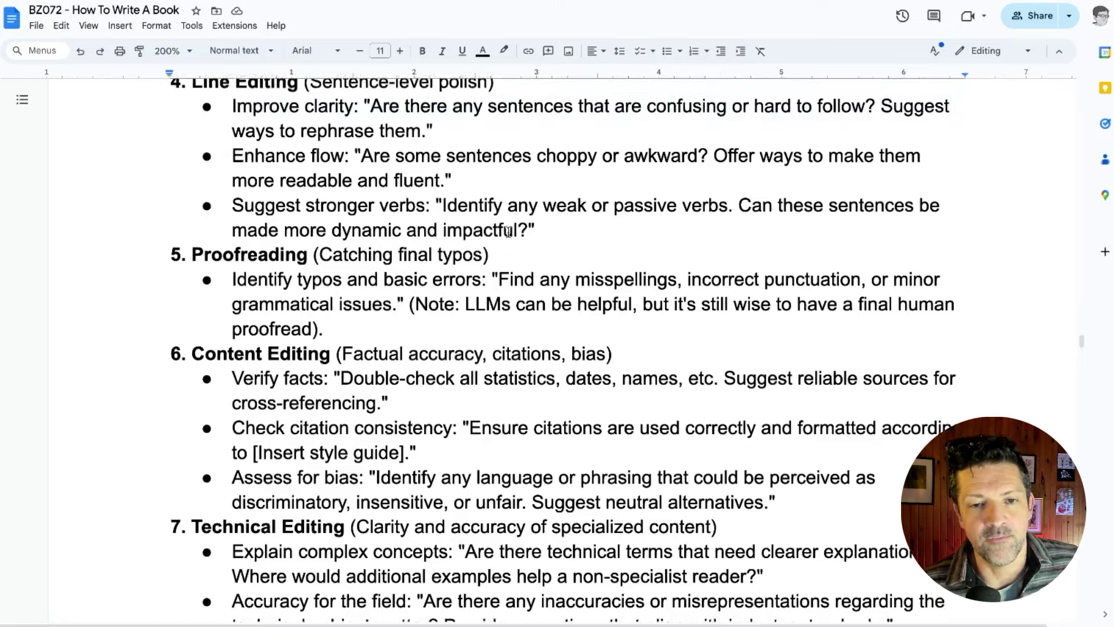
{"action": "scroll", "coordinate": [508, 232], "scroll_direction": "up", "scroll_amount": 5}
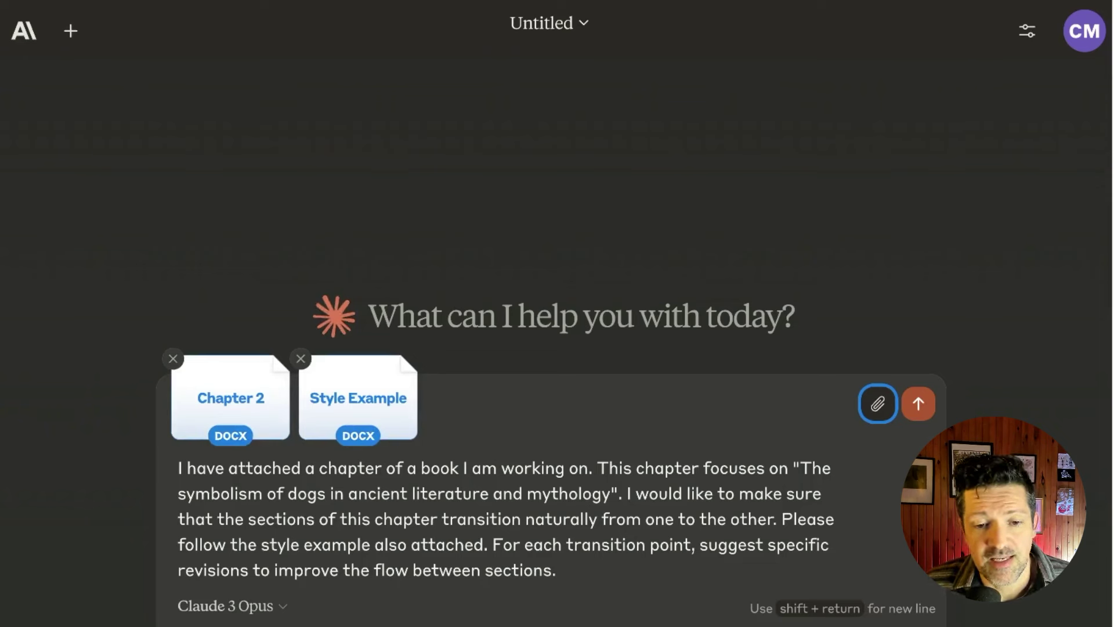
In Claude, send the section-transition prompt with Chapter 2 and Style Example attached, and highlight the suggested revision for the Introduction-to-Egypt transition.
{"action": "left_click", "coordinate": [918, 404]}
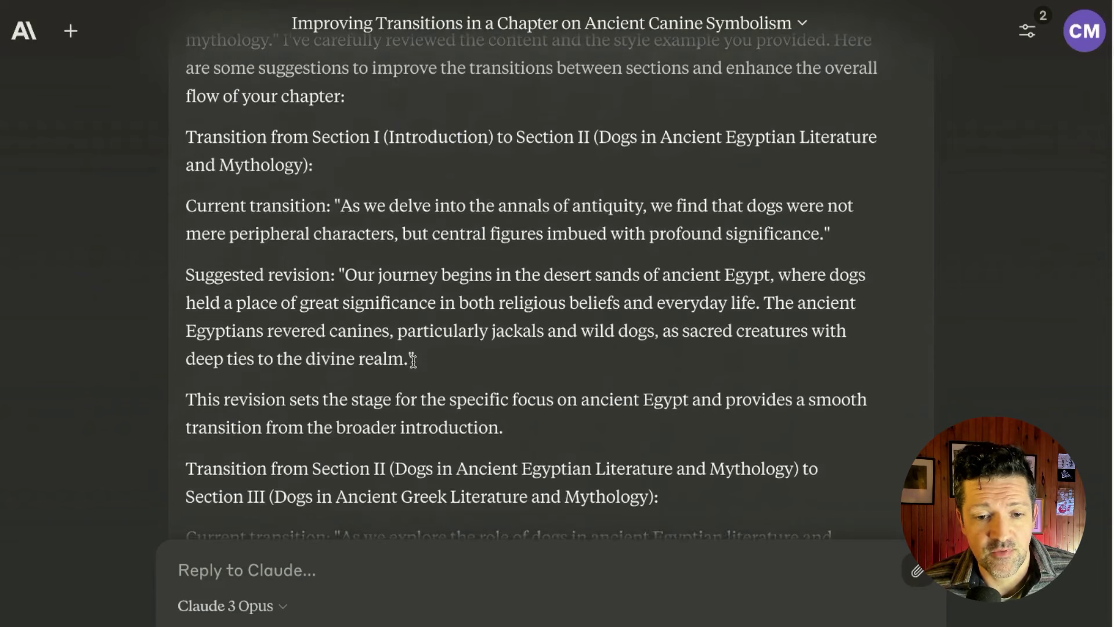
{"action": "left_click_drag", "start_coordinate": [413, 361], "coordinate": [181, 287]}
{"action": "left_click", "coordinate": [213, 282]}
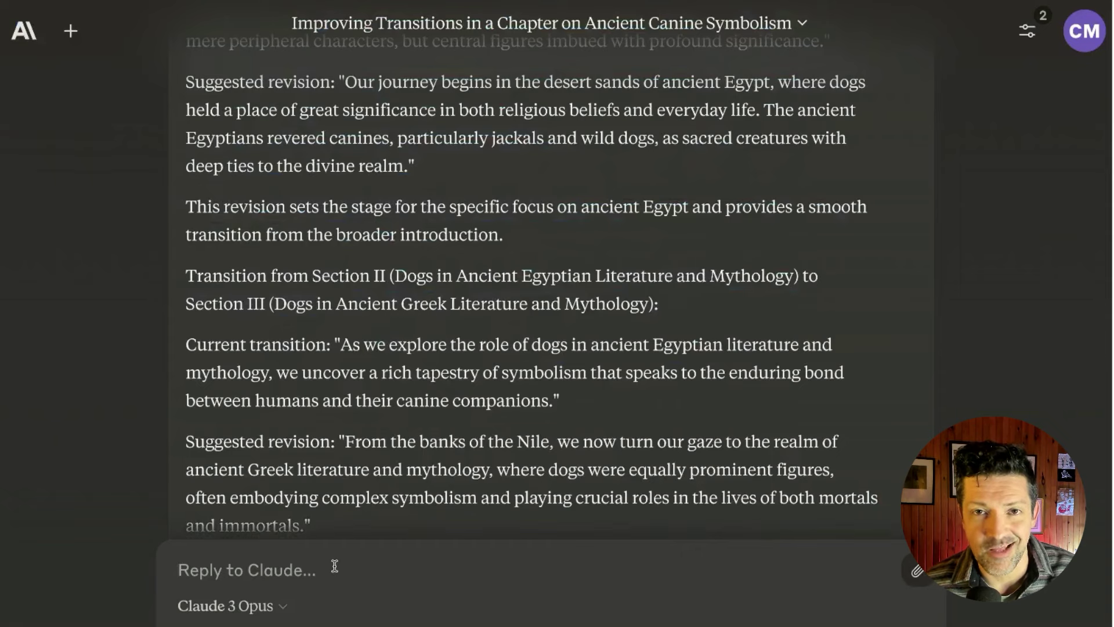
Ask Claude "Could any chapters/sections be rearranged or combined for a better reading experience?" and read the proposed reordering and revised outline.
{"action": "type", "text": "Could any chapters/sections be rearranged or combined for a better reading experience?"}
{"action": "key", "text": "Return"}
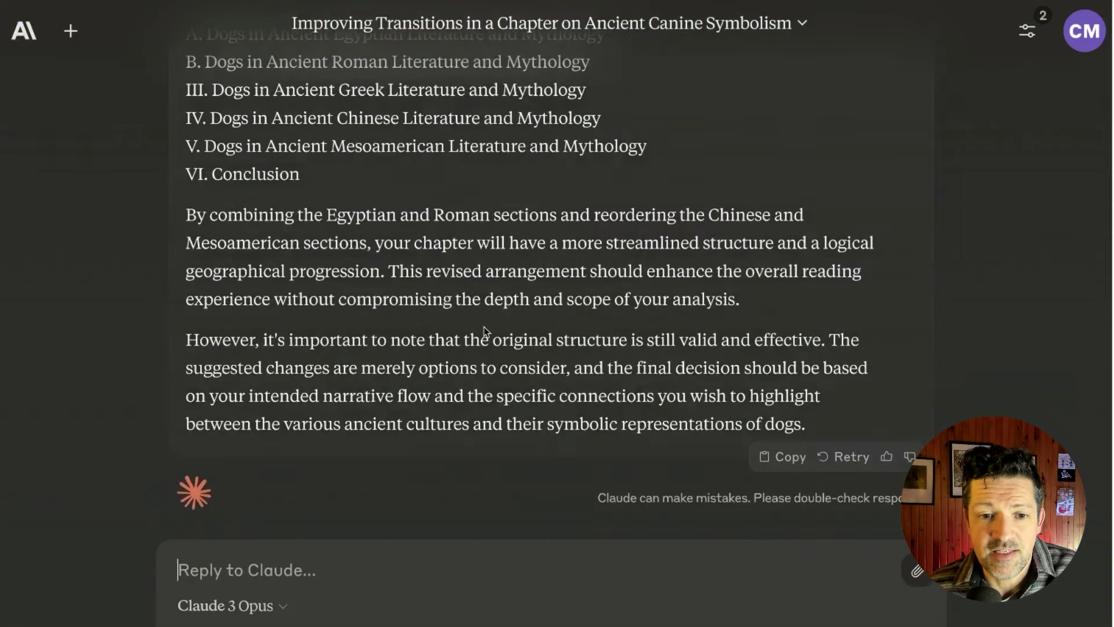
{"action": "scroll", "coordinate": [484, 326], "scroll_direction": "up", "scroll_amount": 2}
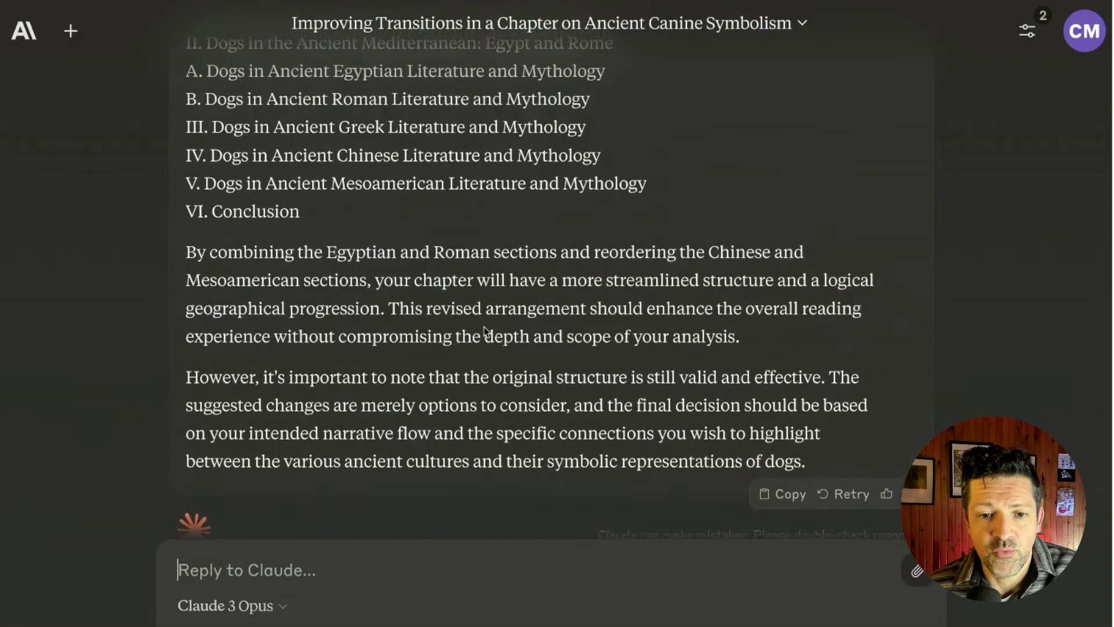
{"action": "scroll", "coordinate": [483, 329], "scroll_direction": "up", "scroll_amount": 5}
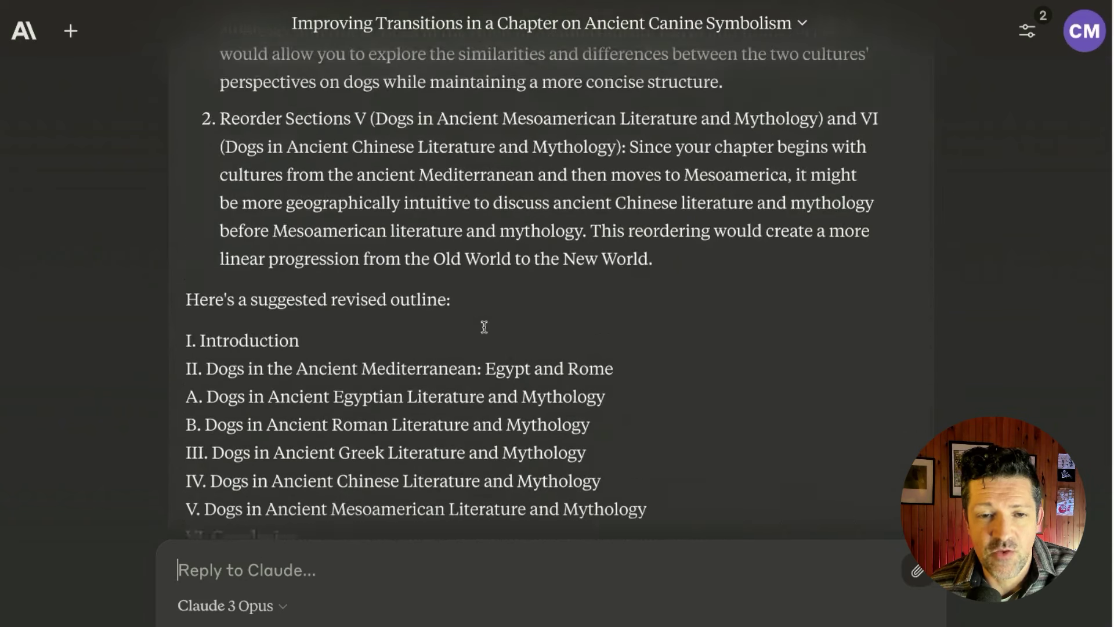
{"action": "scroll", "coordinate": [484, 327], "scroll_direction": "up", "scroll_amount": 3}
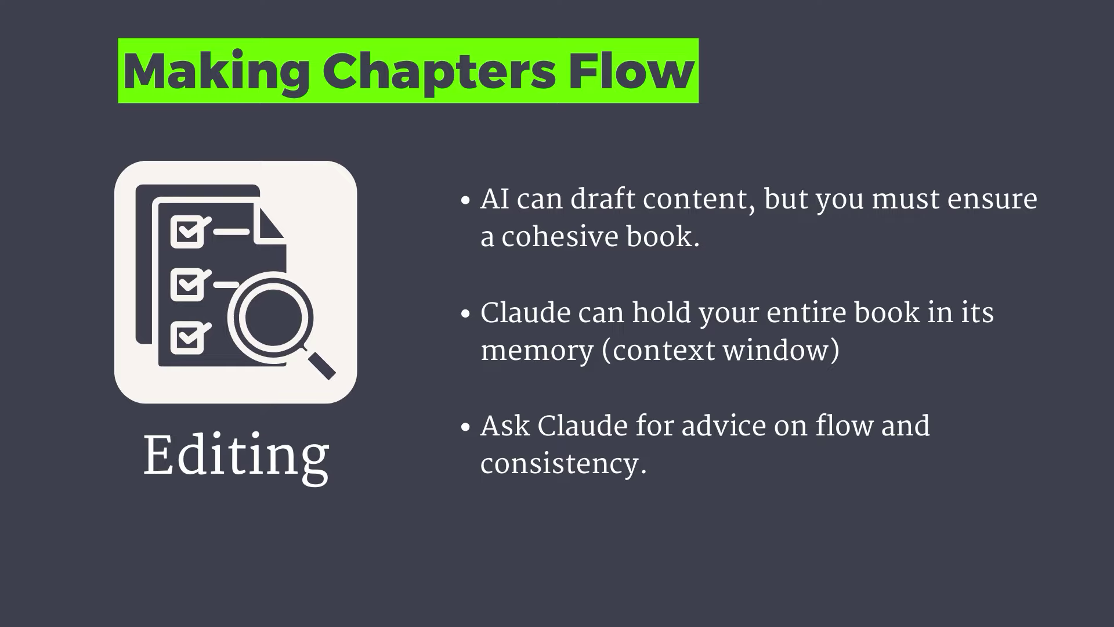